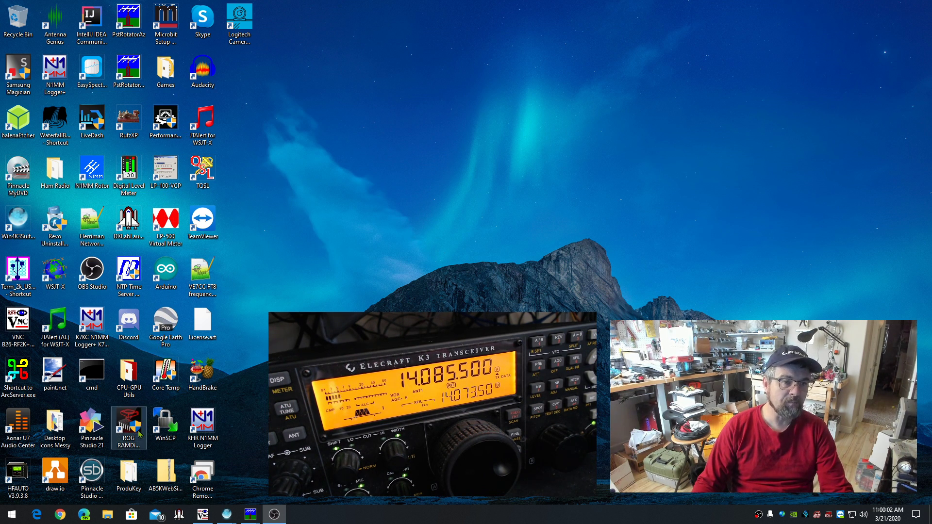
# - Launch the Elecraft K3 Utility from the Elecraft folder inside the desktop's Ham Radio folder
pyautogui.doubleClick(51, 165)
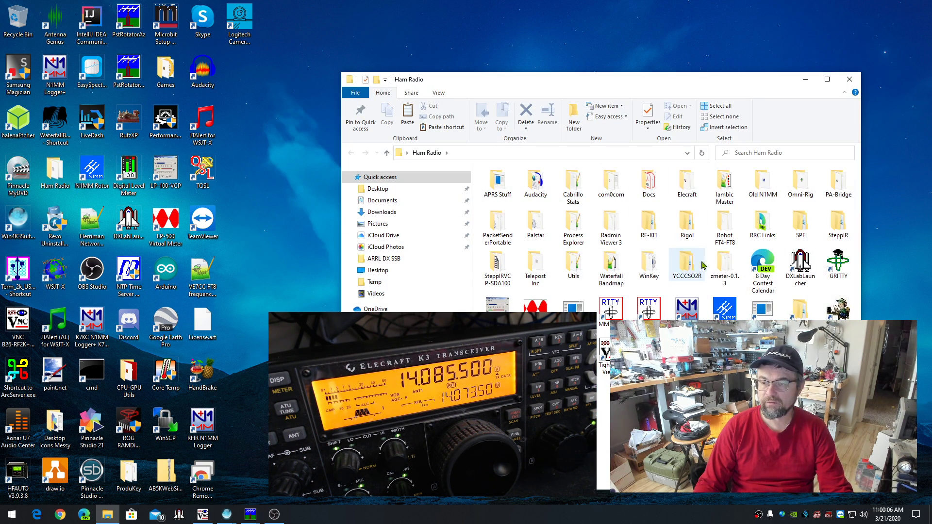
pyautogui.doubleClick(681, 185)
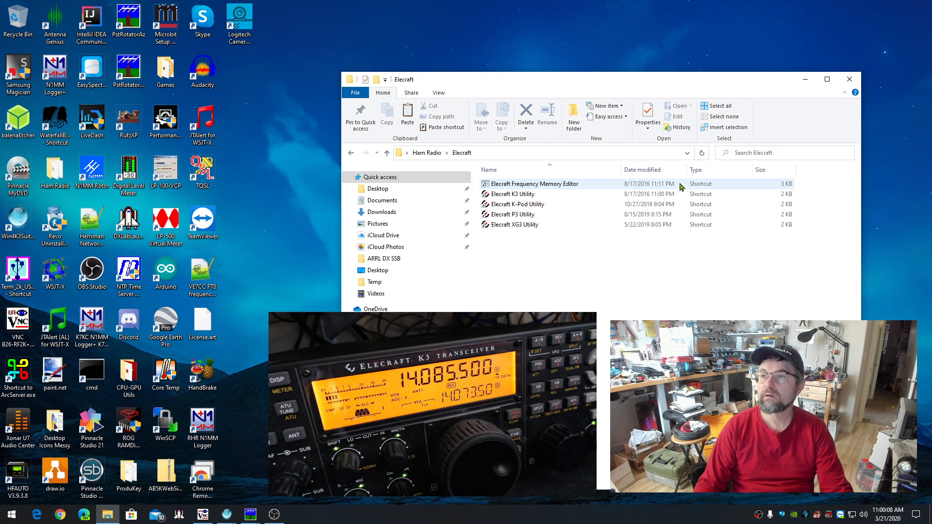
pyautogui.doubleClick(518, 196)
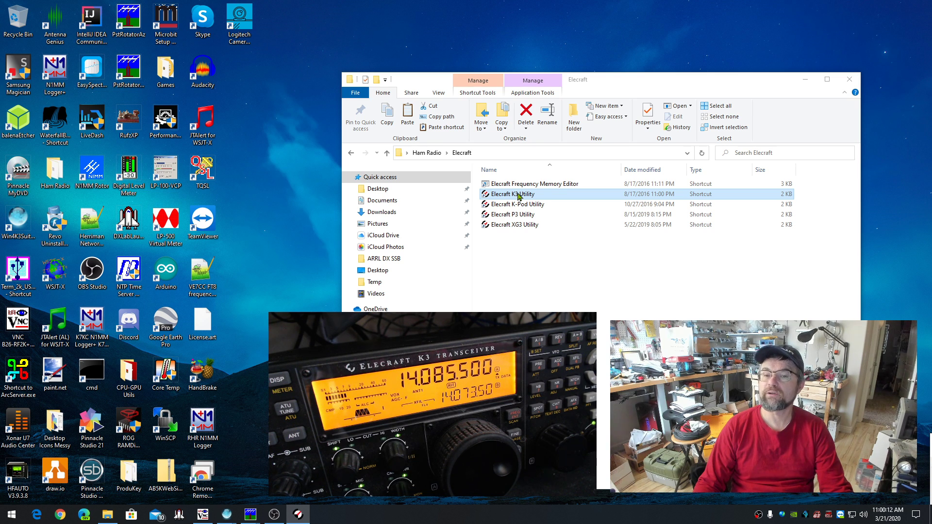
# - Move the off-screen K3 Utility window back onto the visible desktop
pyautogui.hotkey('alt', 'space')
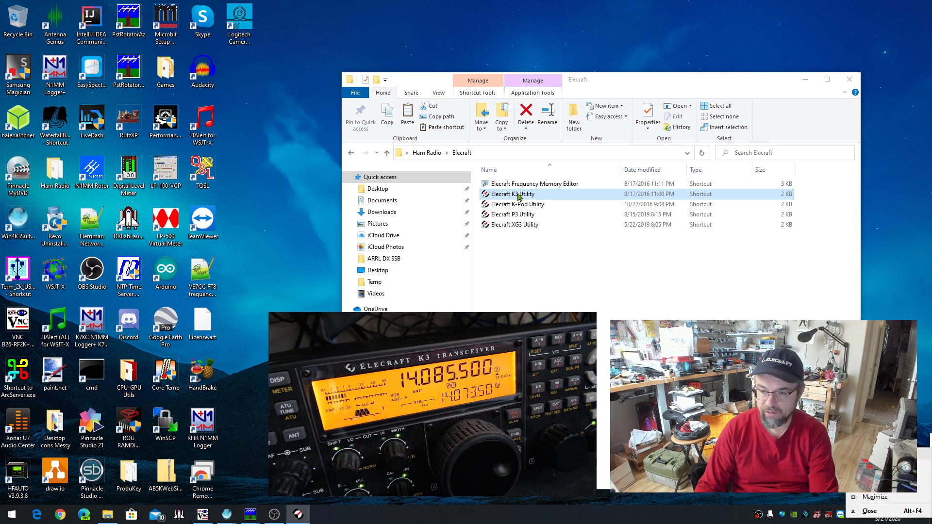
pyautogui.press('m')
pyautogui.press('Left')
pyautogui.press('Left')
pyautogui.press('Left')
pyautogui.press('Left')
pyautogui.press('Left')
pyautogui.press('Left')
pyautogui.press('Left')
pyautogui.press('Left')
pyautogui.press('Left')
pyautogui.press('Left')
pyautogui.press('Left')
pyautogui.press('Left')
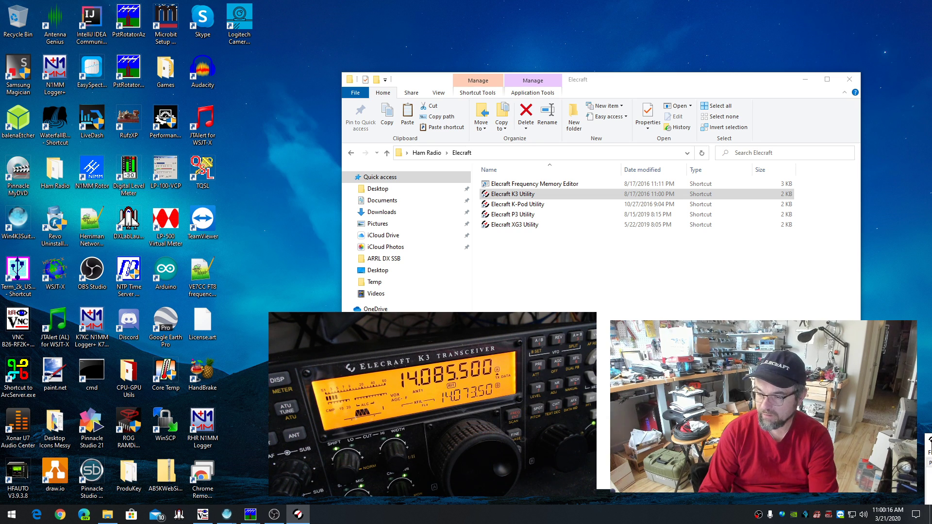
pyautogui.press('Left')
pyautogui.press('Left')
pyautogui.press('Left')
pyautogui.press('Left')
pyautogui.press('Left')
pyautogui.press('Left')
pyautogui.press('Left')
pyautogui.press('Left')
pyautogui.press('Left')
pyautogui.press('Left')
pyautogui.press('Left')
pyautogui.press('Left')
pyautogui.press('Left')
pyautogui.press('Left')
pyautogui.press('Left')
pyautogui.press('Left')
pyautogui.press('Left')
pyautogui.press('Left')
pyautogui.press('Left')
pyautogui.press('Left')
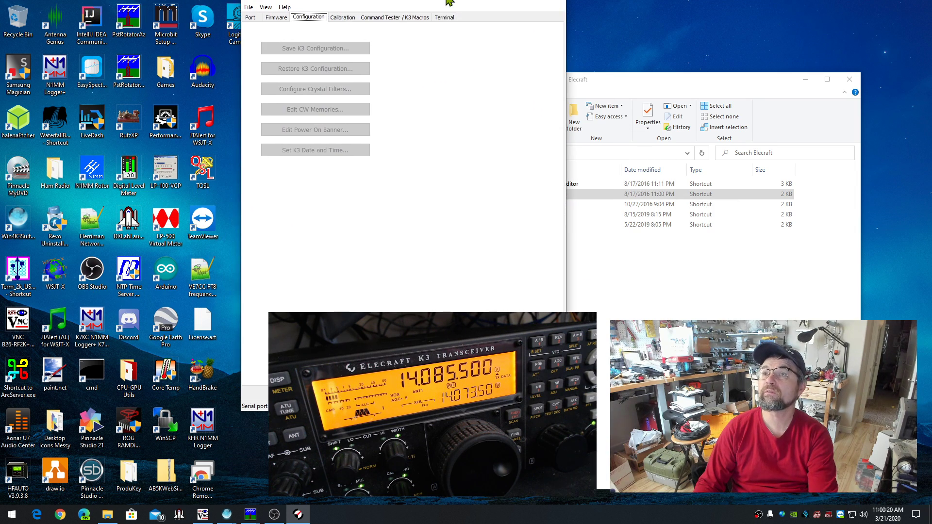
pyautogui.click(468, 0)
# - Close the Elecraft folder window and bring the K3 Utility window fully into view near the middle of the desktop
pyautogui.click(849, 78)
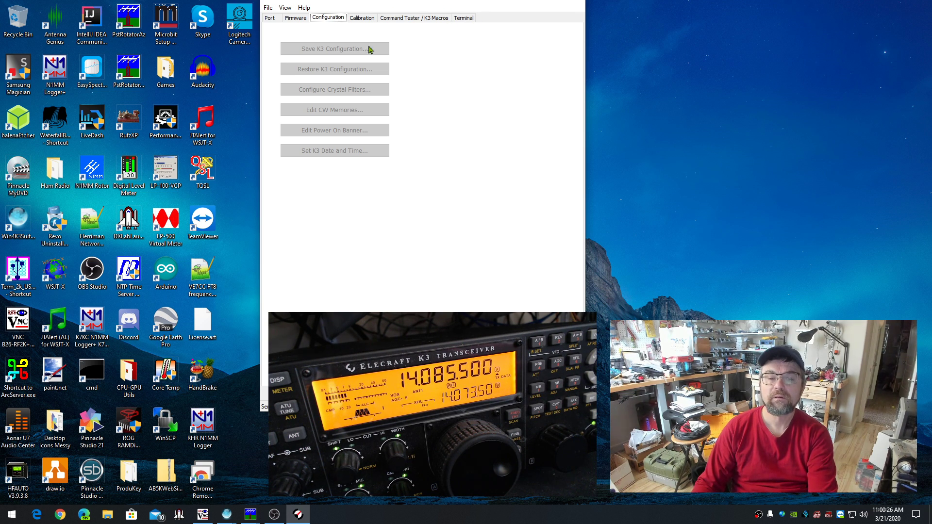
pyautogui.moveTo(469, 1); pyautogui.dragTo(576, 89)
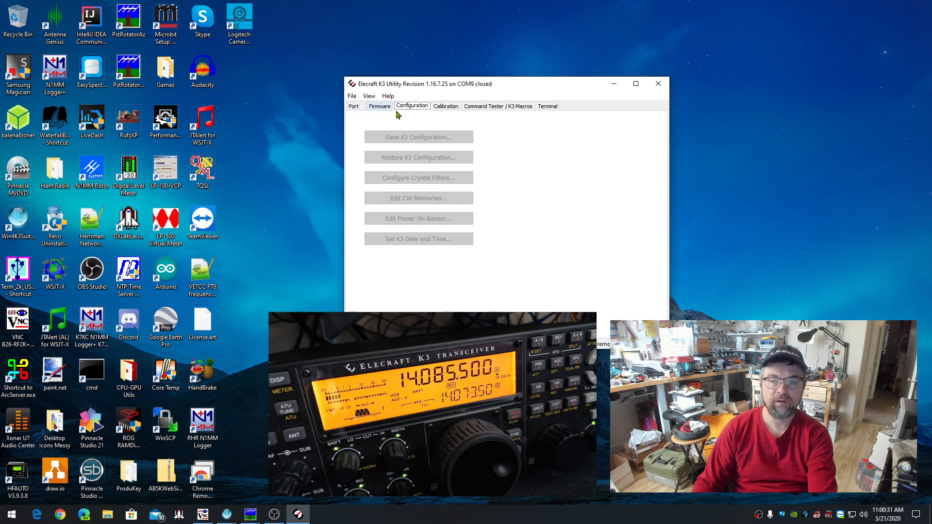
# - Review the K3 Utility's serial port and configuration backup options, and close the utility
pyautogui.click(354, 106)
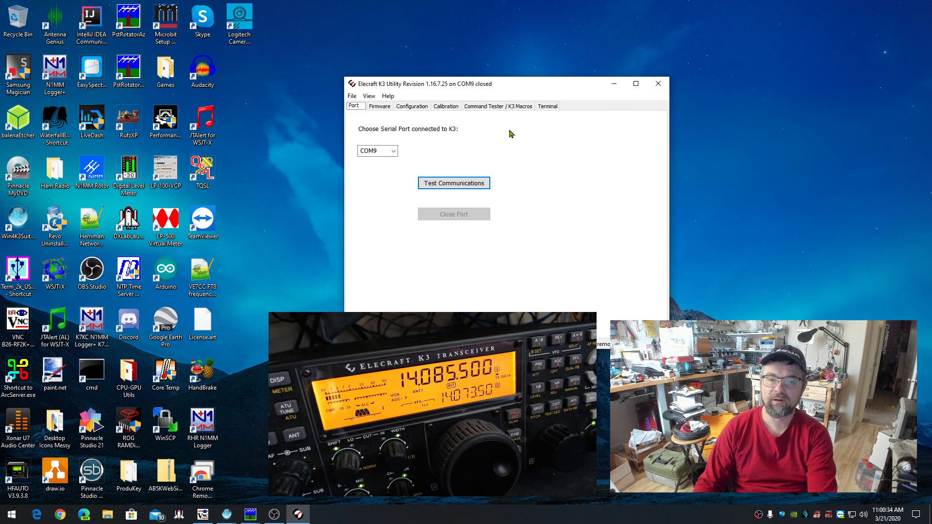
pyautogui.click(412, 107)
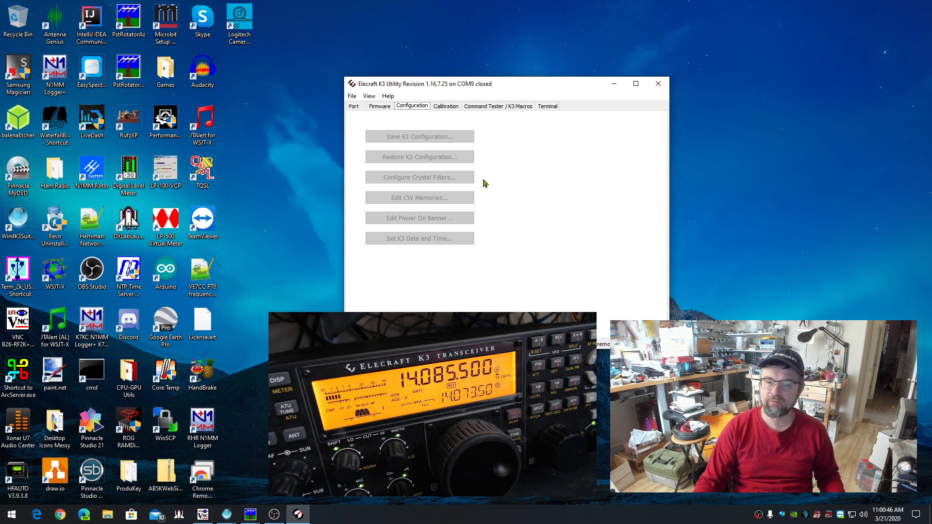
pyautogui.click(658, 84)
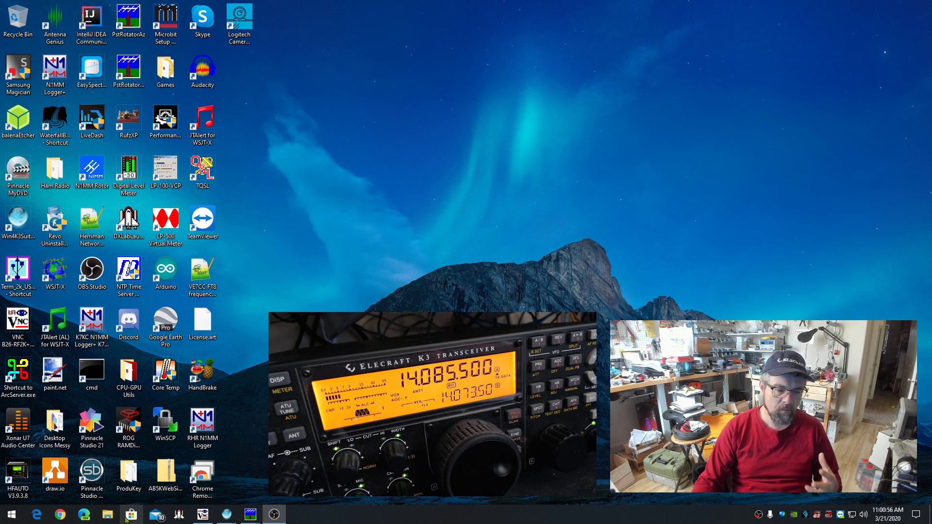
# - Open a File Explorer window and browse to the HamRadio folder on Local Disk (C:)
pyautogui.click(109, 516)
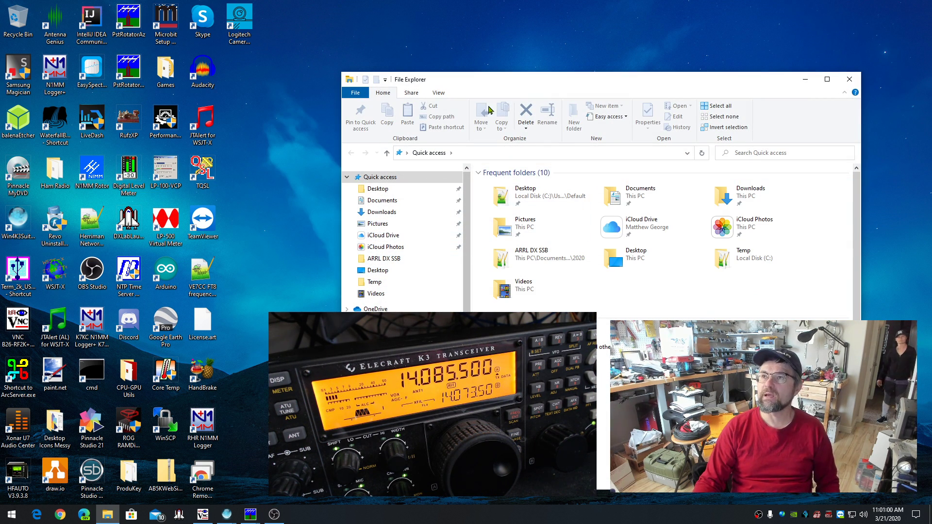
pyautogui.moveTo(498, 85); pyautogui.dragTo(449, 50)
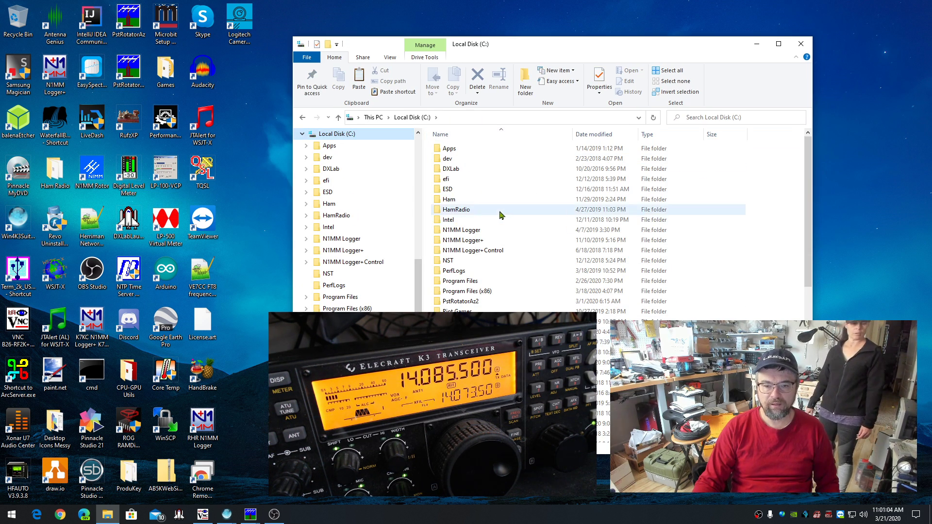
pyautogui.doubleClick(473, 210)
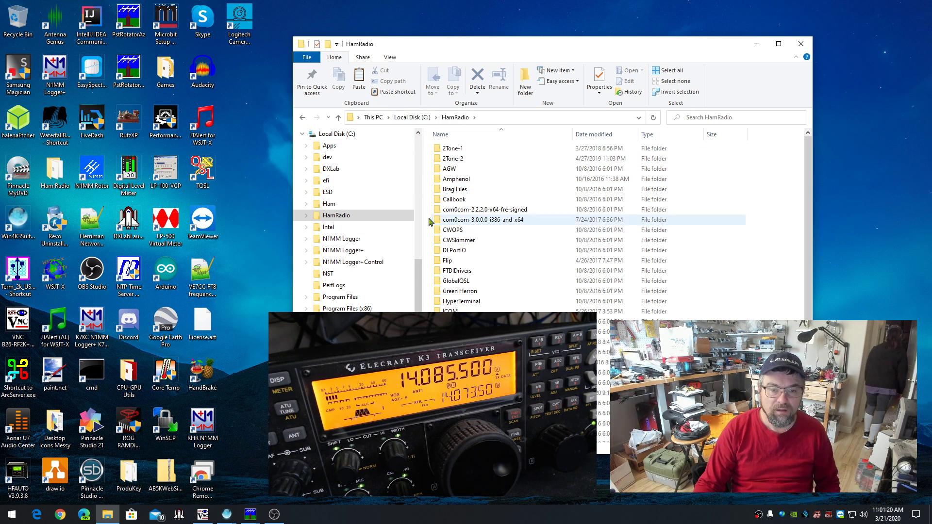
pyautogui.click(336, 215)
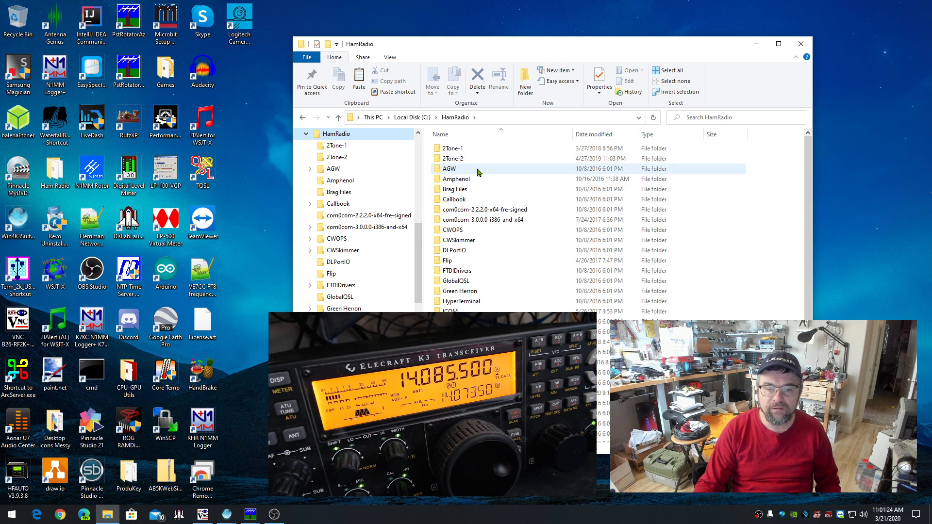
# - Open the MMTTY folder and its MMTTY-AFSK subfolder
pyautogui.doubleClick(505, 364)
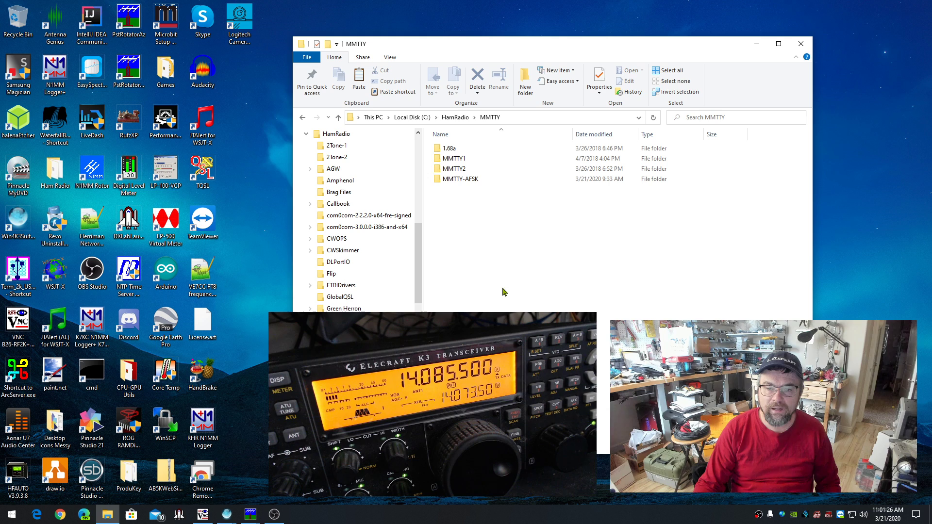
pyautogui.click(456, 170)
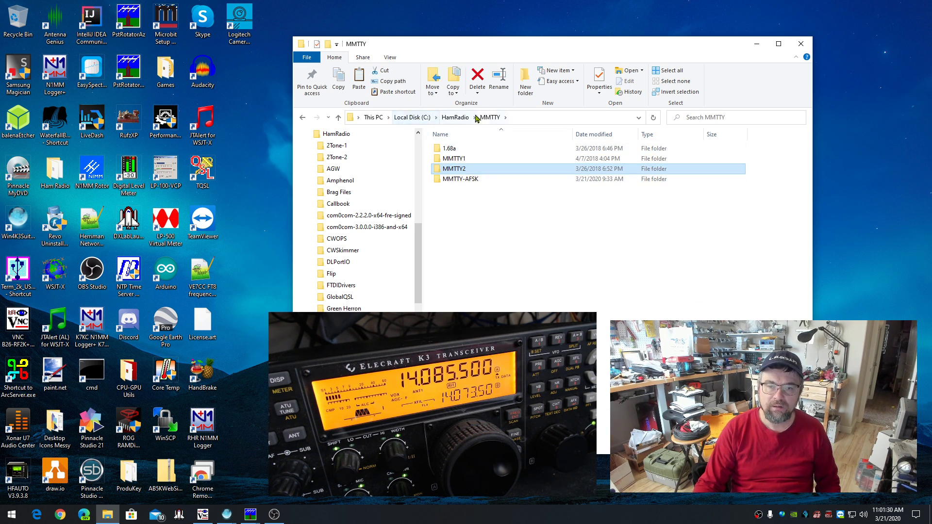
pyautogui.click(457, 184)
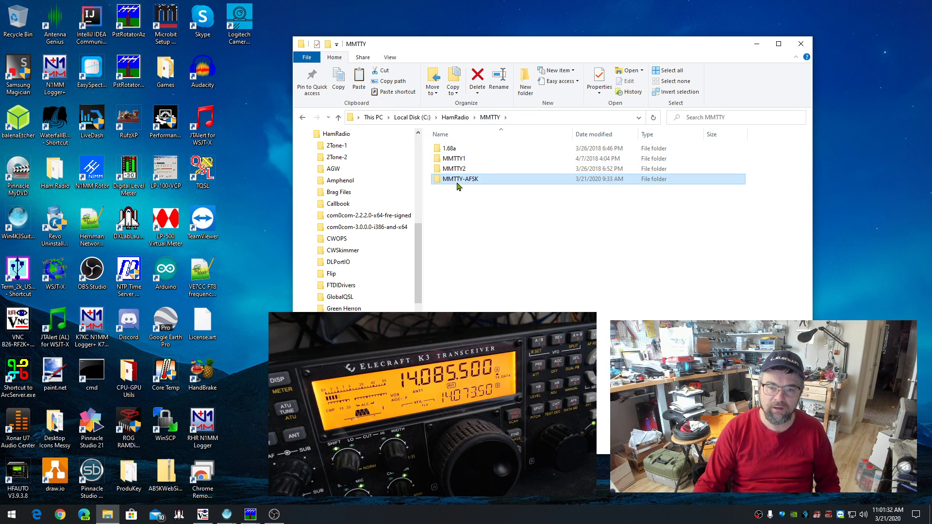
pyautogui.doubleClick(466, 183)
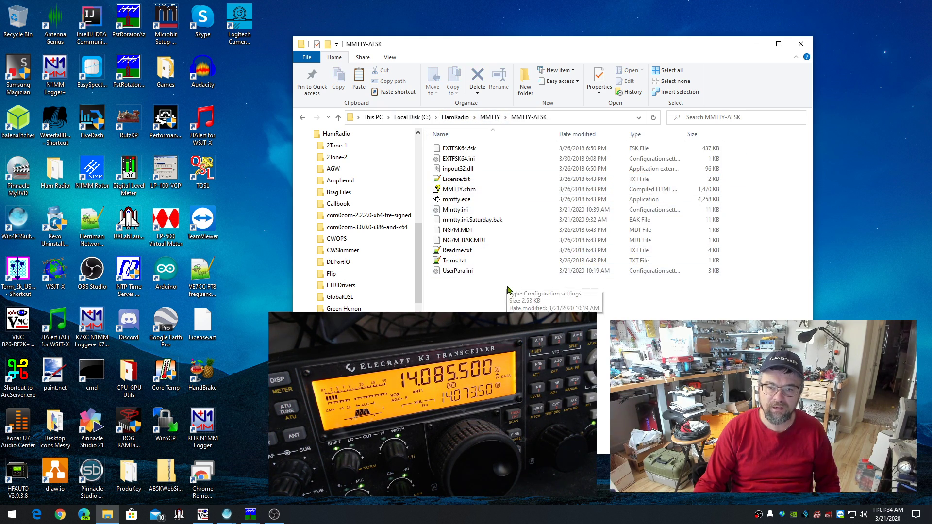
# - Run mmtty.exe from the MMTTY-AFSK folder, dismiss the startup warning and reposition the MMTTY window
pyautogui.moveTo(504, 44); pyautogui.dragTo(491, 52)
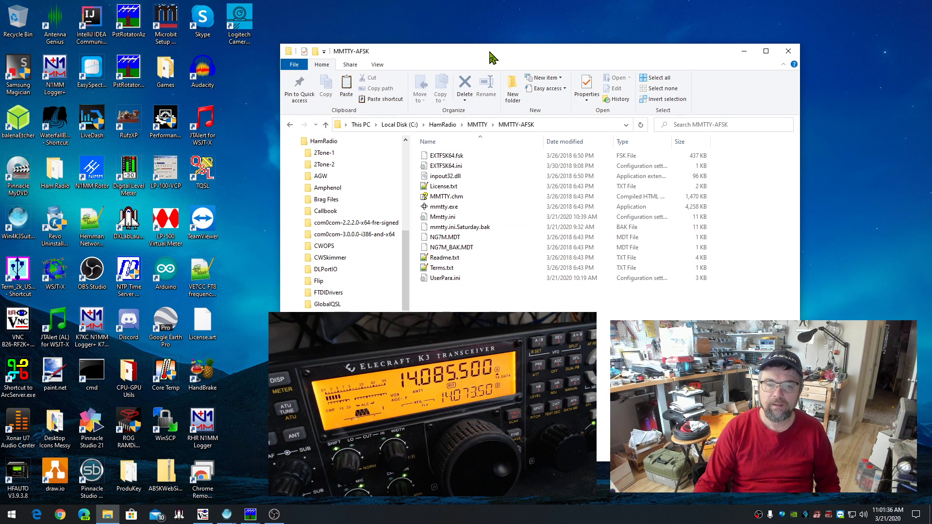
pyautogui.doubleClick(445, 209)
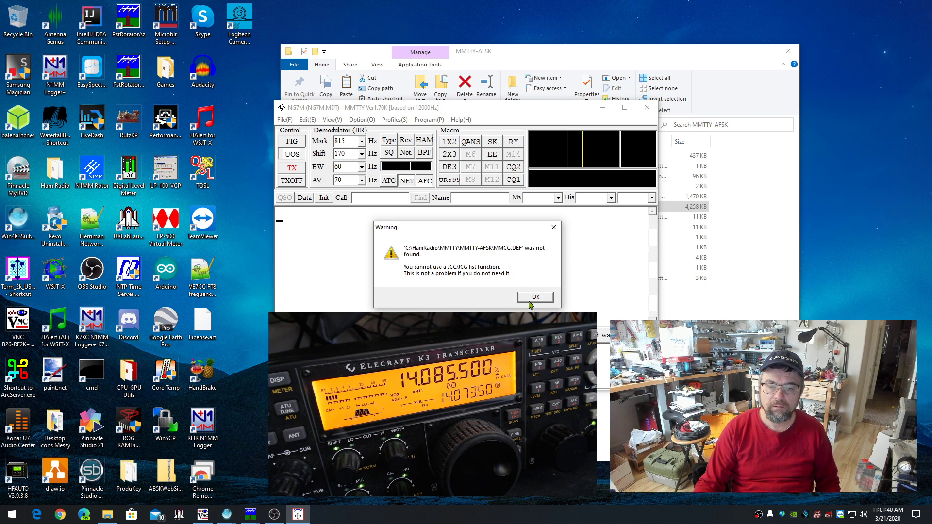
pyautogui.click(534, 297)
pyautogui.moveTo(452, 110); pyautogui.dragTo(524, 111)
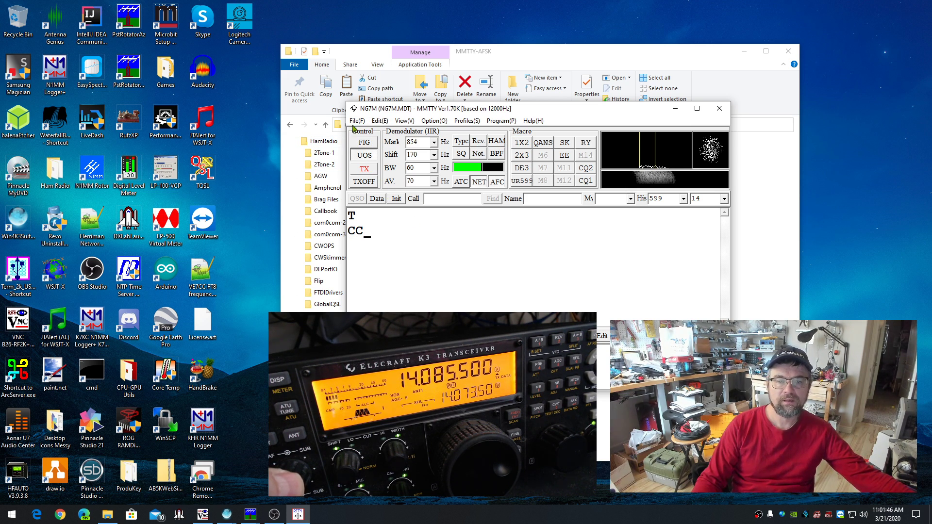
# - Open the MMTTY setup and set the demodulator's mark frequency to 915 Hz
pyautogui.click(356, 121)
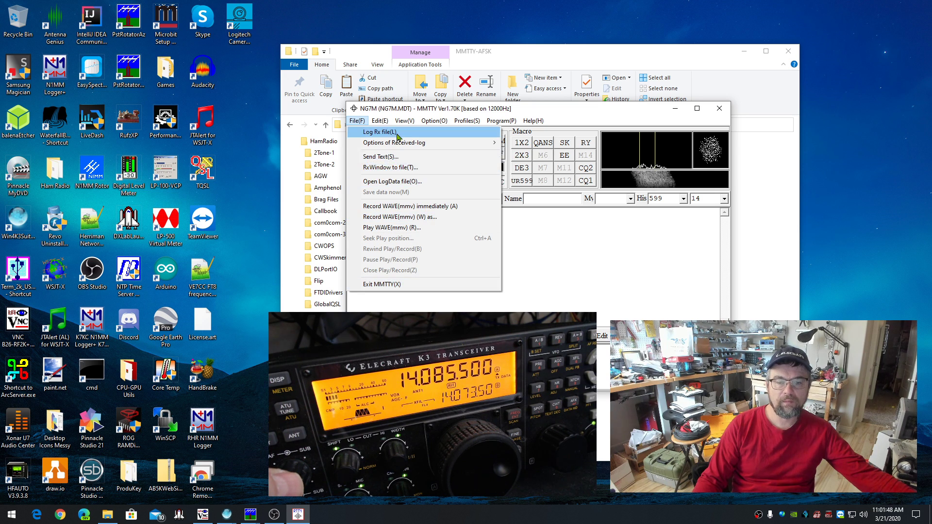
pyautogui.click(431, 121)
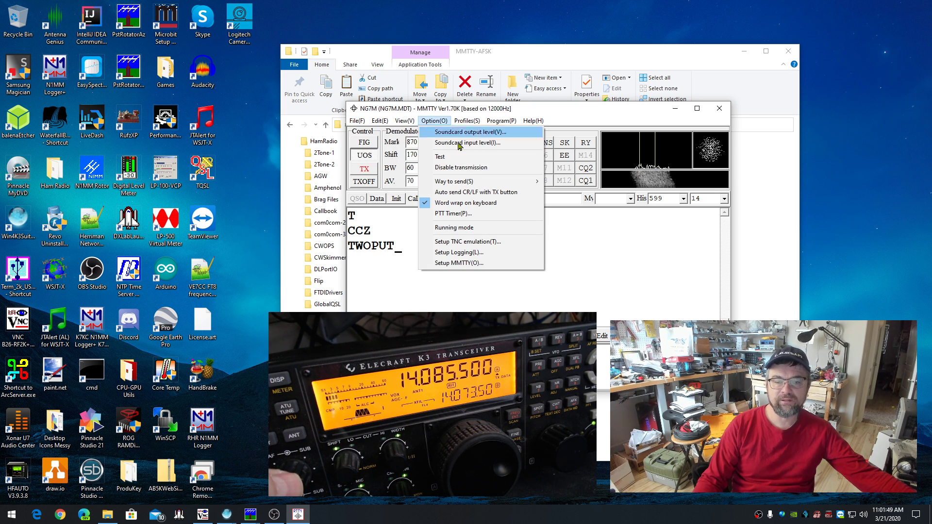
pyautogui.click(460, 262)
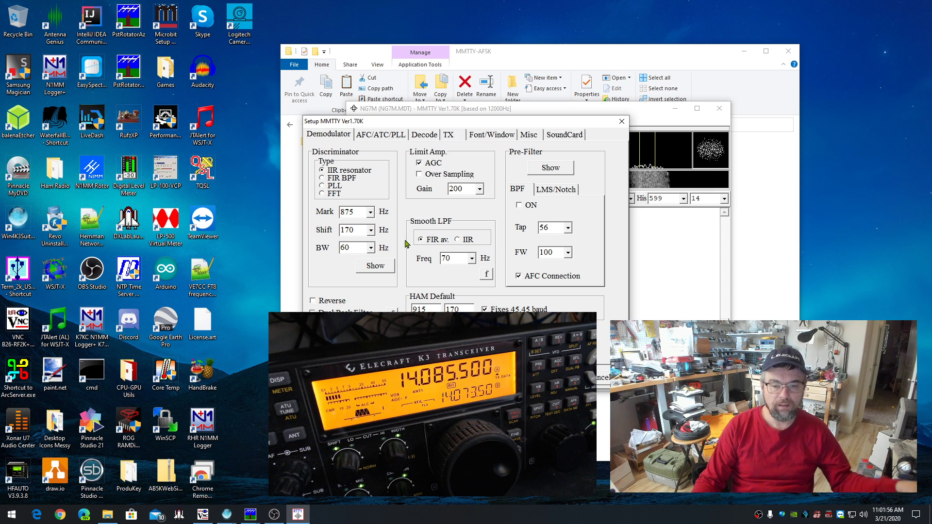
pyautogui.moveTo(431, 309)
pyautogui.mouseDown()
pyautogui.moveTo(413, 310)
pyautogui.moveTo(434, 308)
pyautogui.mouseUp()
pyautogui.moveTo(362, 211); pyautogui.dragTo(338, 221)
pyautogui.write('915')
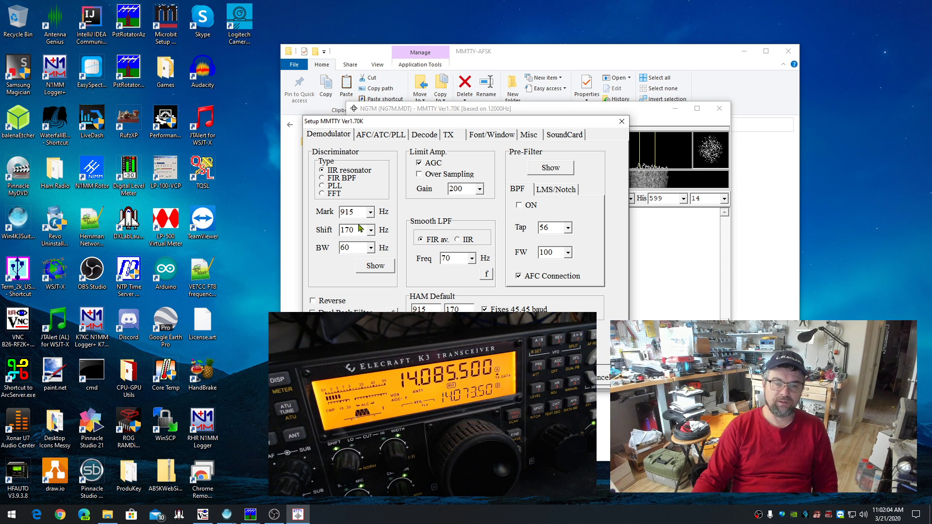
pyautogui.doubleClick(356, 230)
pyautogui.doubleClick(360, 214)
pyautogui.click(427, 309)
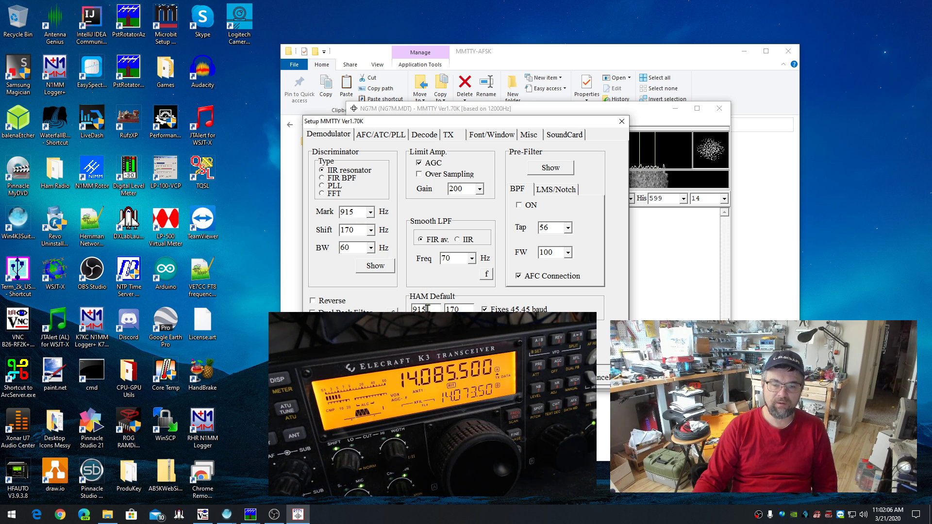
pyautogui.doubleClick(356, 212)
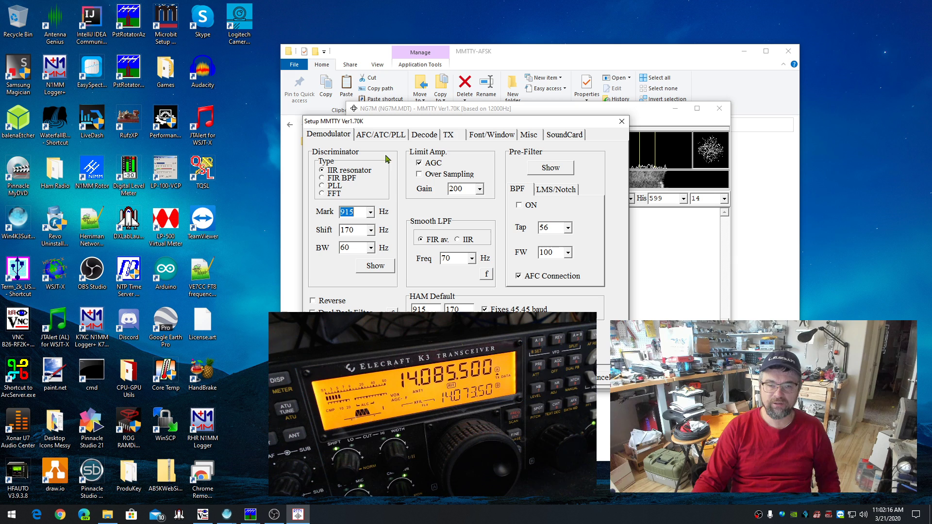
# - Review the AFC/ATC/PLL, Decode, TX, Font/Window and Misc setup pages, choosing the Fixed AFC shift
pyautogui.click(380, 138)
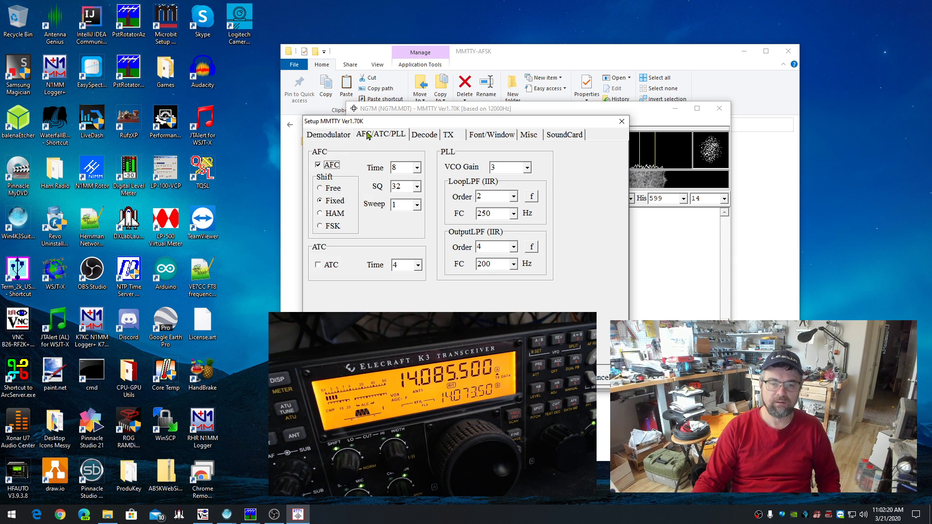
pyautogui.click(335, 204)
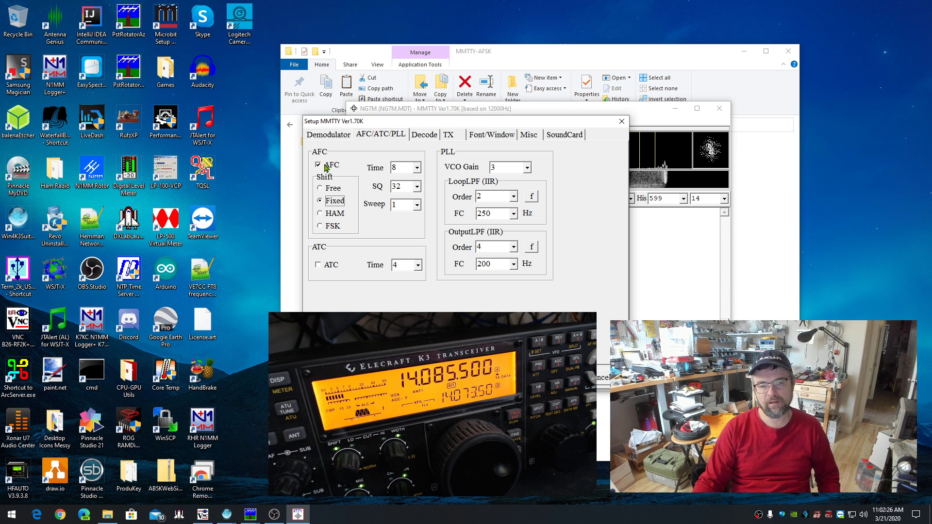
pyautogui.click(425, 138)
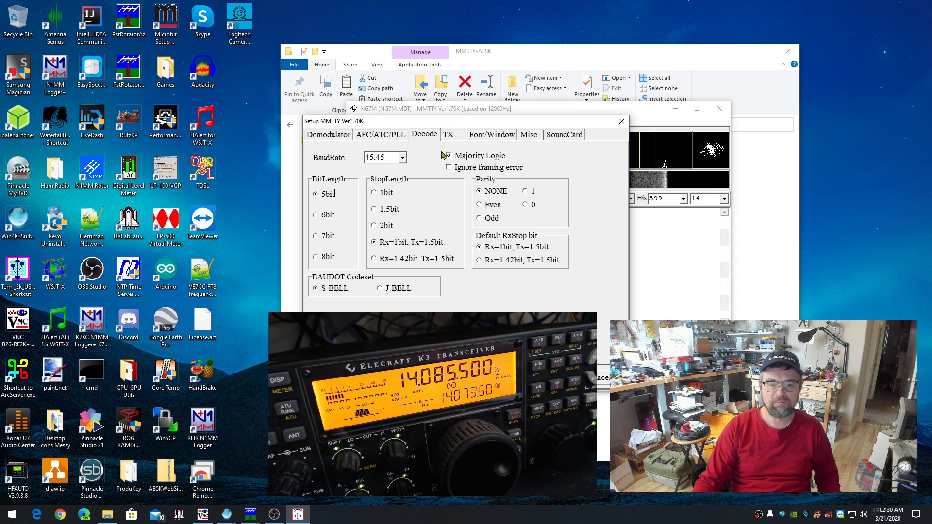
pyautogui.click(447, 137)
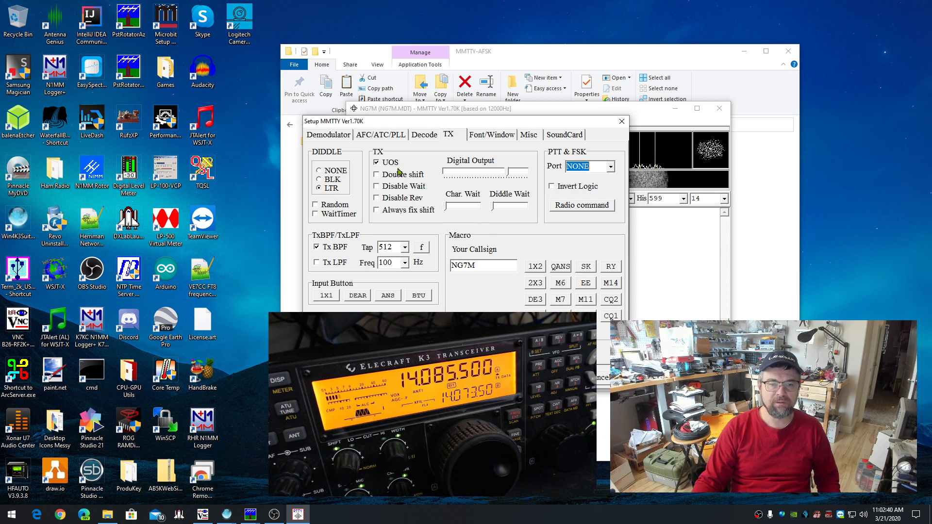
pyautogui.click(486, 136)
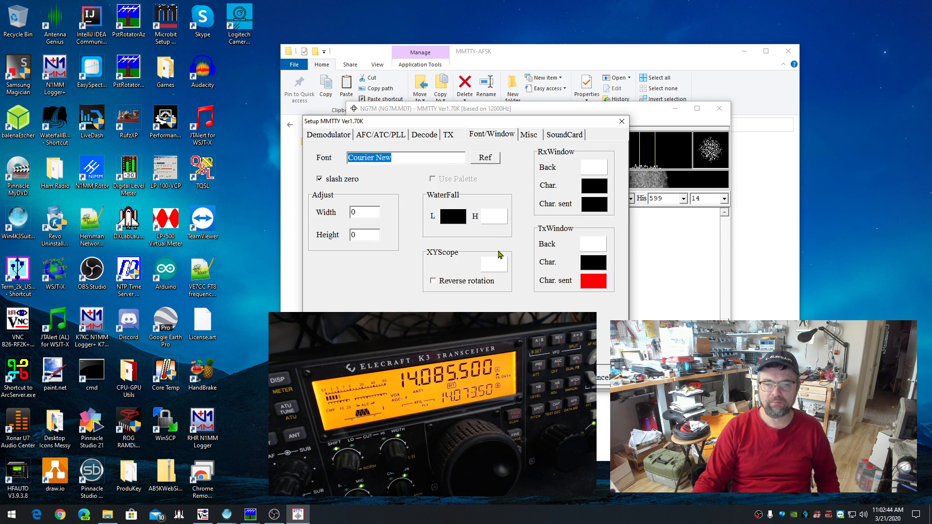
pyautogui.click(533, 136)
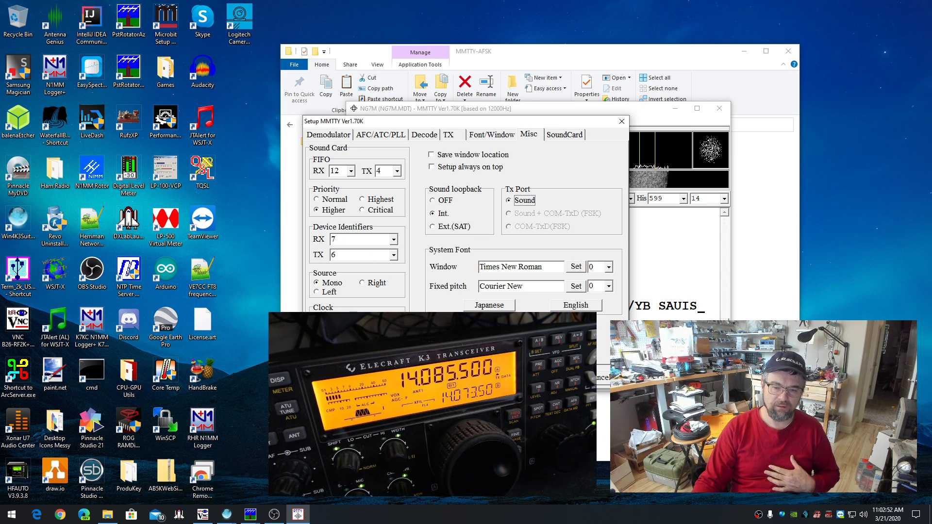
# - Open the Windows sound control panel and look through the playback and recording device lists for the USB Audio CODEC
pyautogui.rightClick(863, 515)
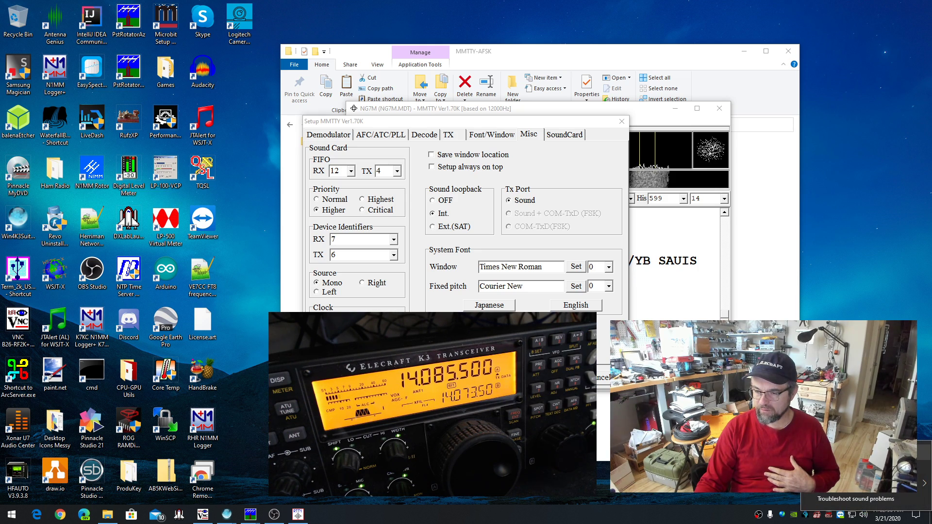
pyautogui.click(857, 451)
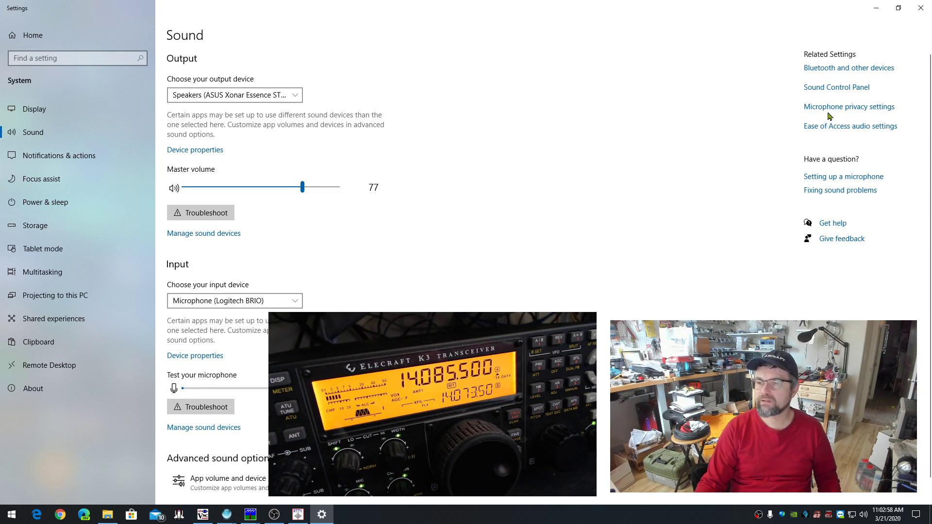
pyautogui.click(844, 88)
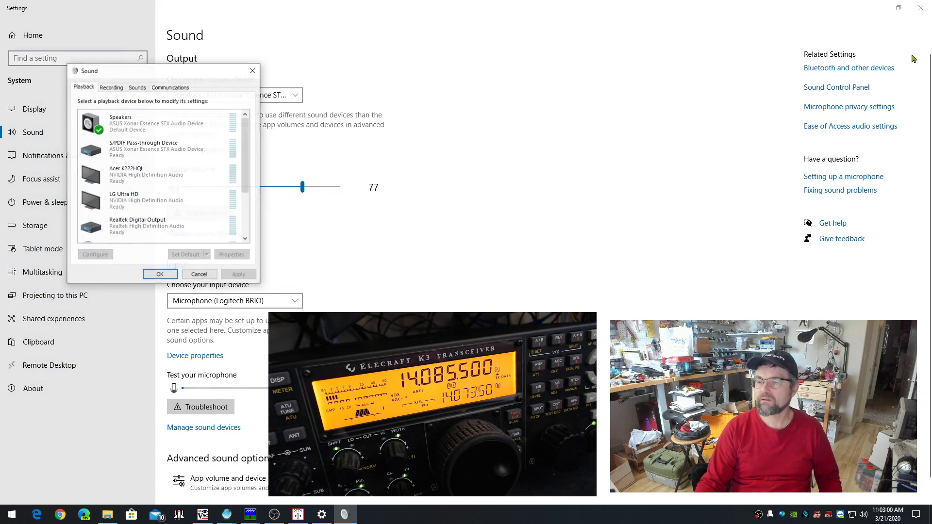
pyautogui.click(922, 8)
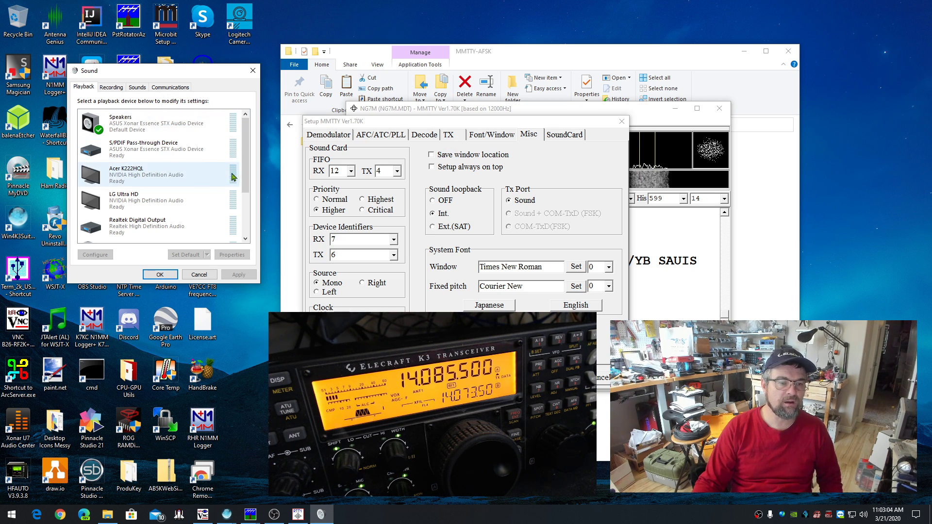
pyautogui.scroll(-3, 175, 194)
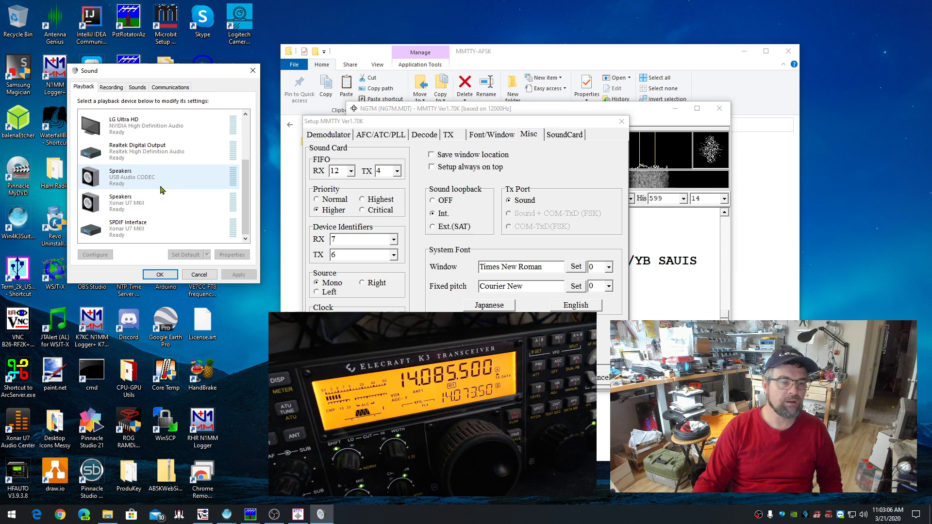
pyautogui.click(112, 87)
pyautogui.scroll(-5, 246, 164)
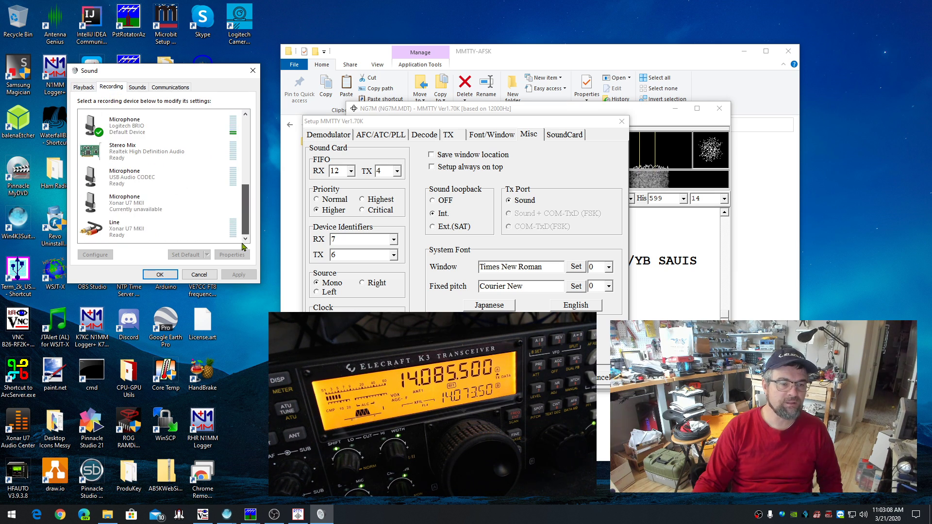
# - Set the USB Audio CODEC microphone's default format to 2 channel, 16 bit, 48000 Hz (DVD Quality) and close the sound settings
pyautogui.doubleClick(139, 181)
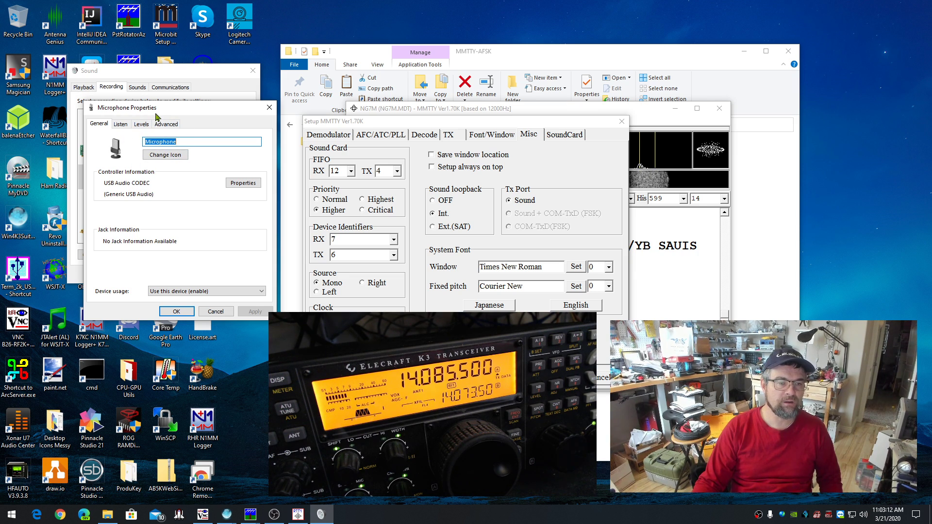
pyautogui.click(166, 124)
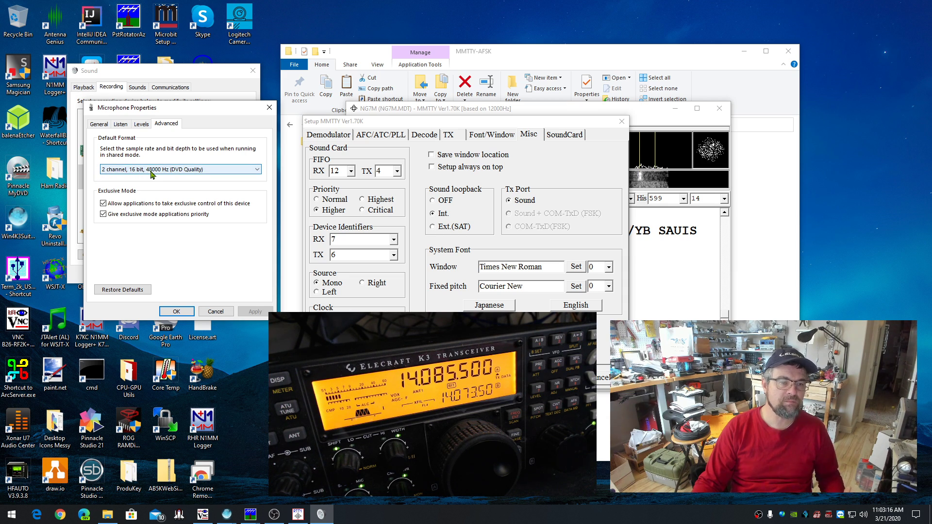
pyautogui.click(159, 174)
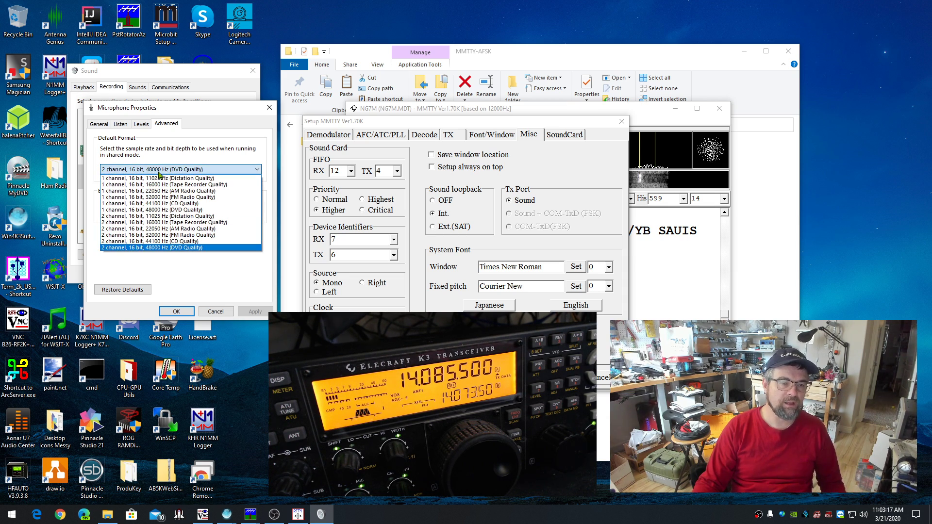
pyautogui.click(150, 248)
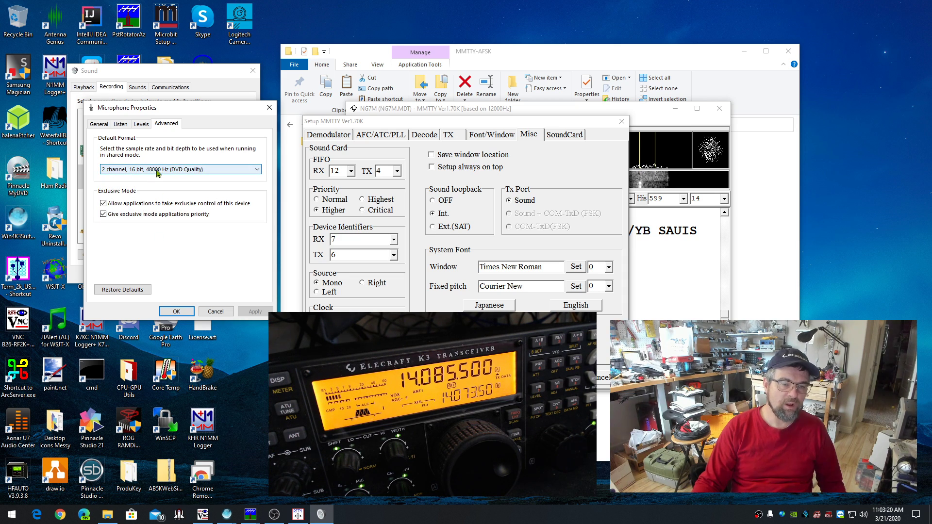
pyautogui.click(462, 122)
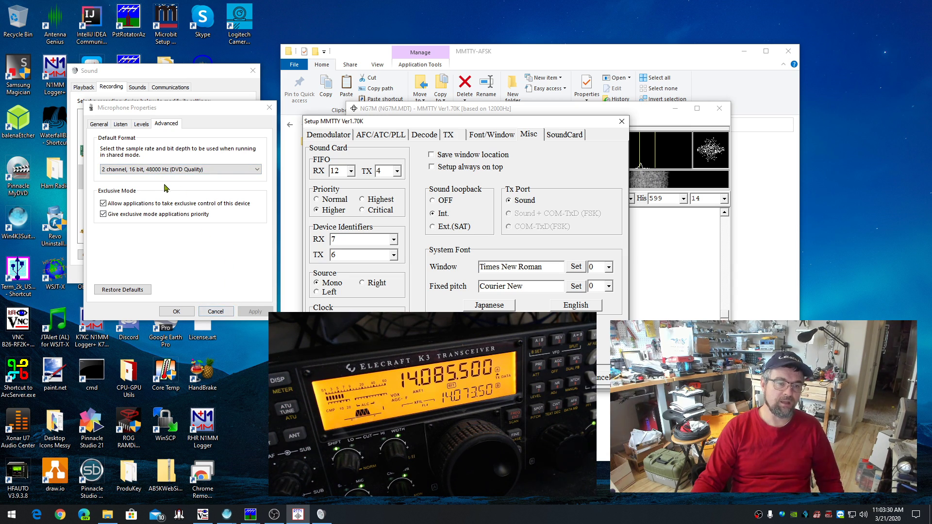
pyautogui.click(176, 312)
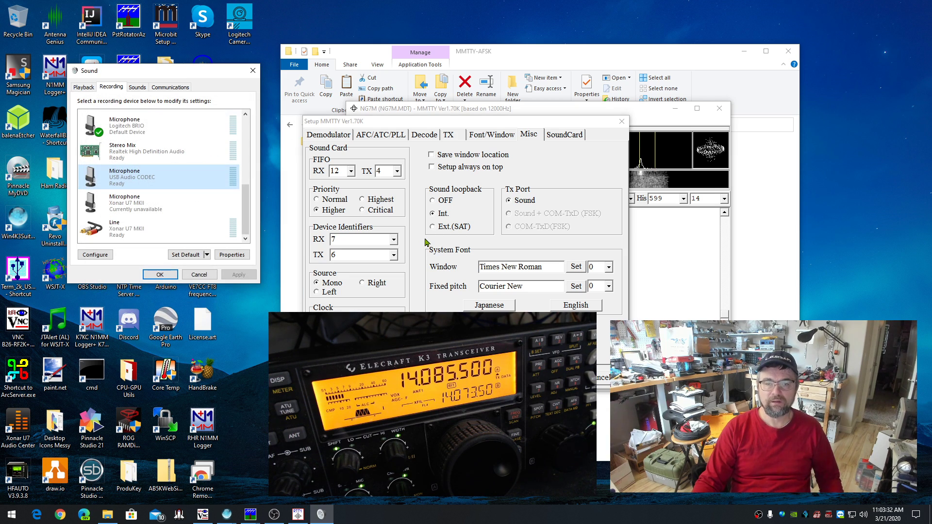
pyautogui.click(165, 276)
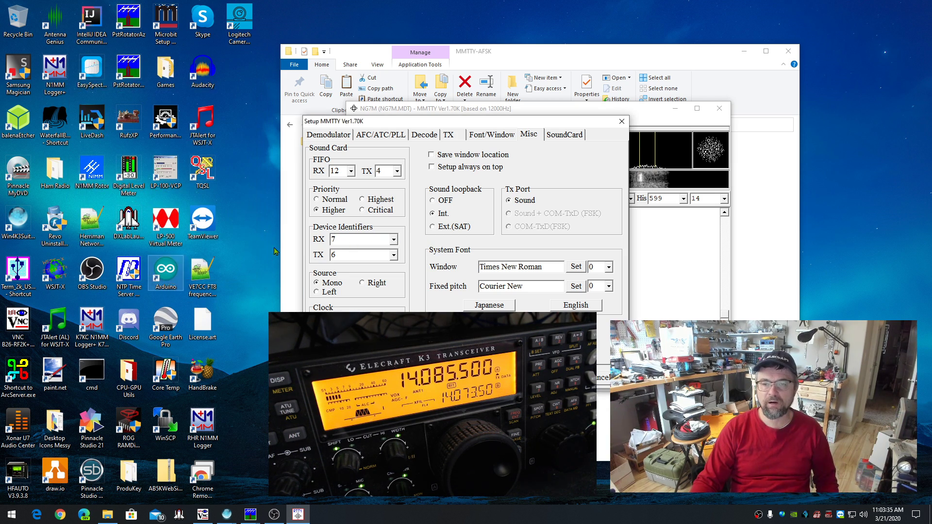
# - Choose Speakers (USB Audio CODEC) as MMTTY's transmission sound card and accept the setup
pyautogui.click(565, 136)
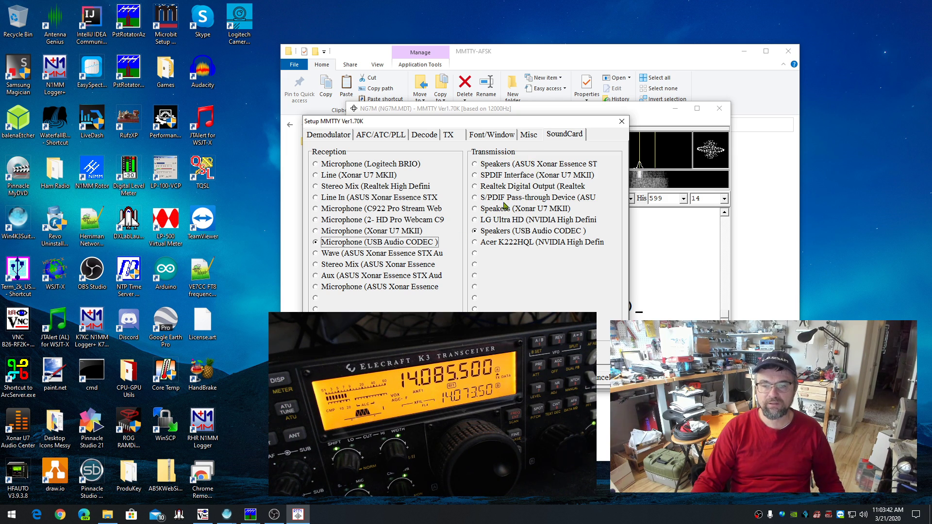
pyautogui.click(524, 231)
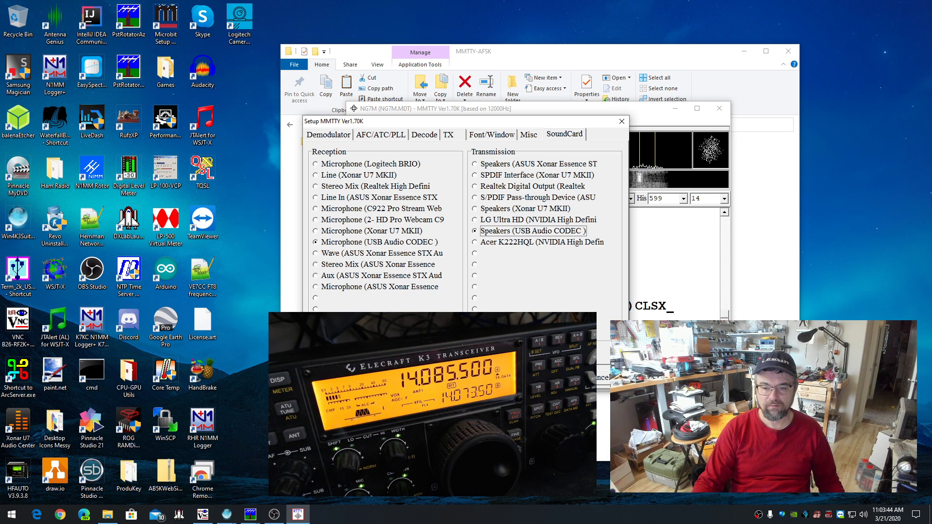
pyautogui.click(559, 377)
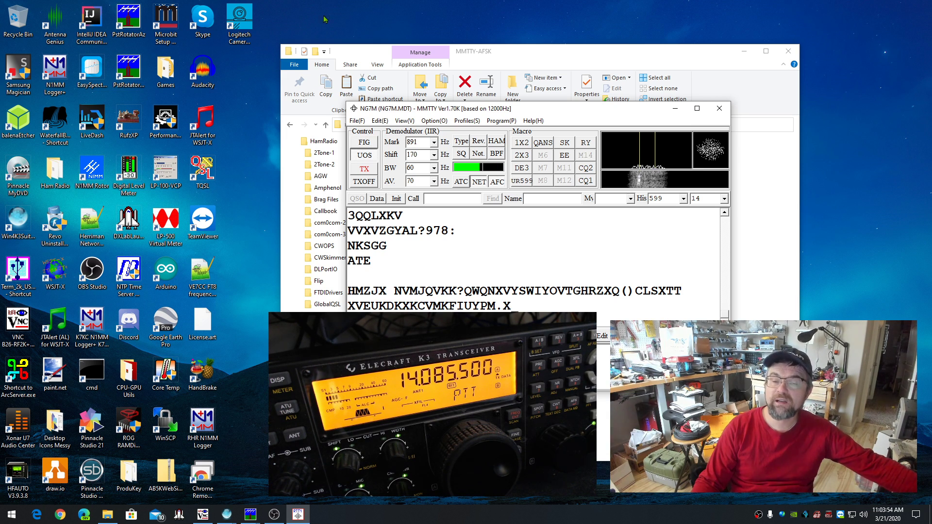
# - Reposition the MMTTY window and run two short test transmissions, returning to receive after each
pyautogui.moveTo(467, 112); pyautogui.dragTo(446, 129)
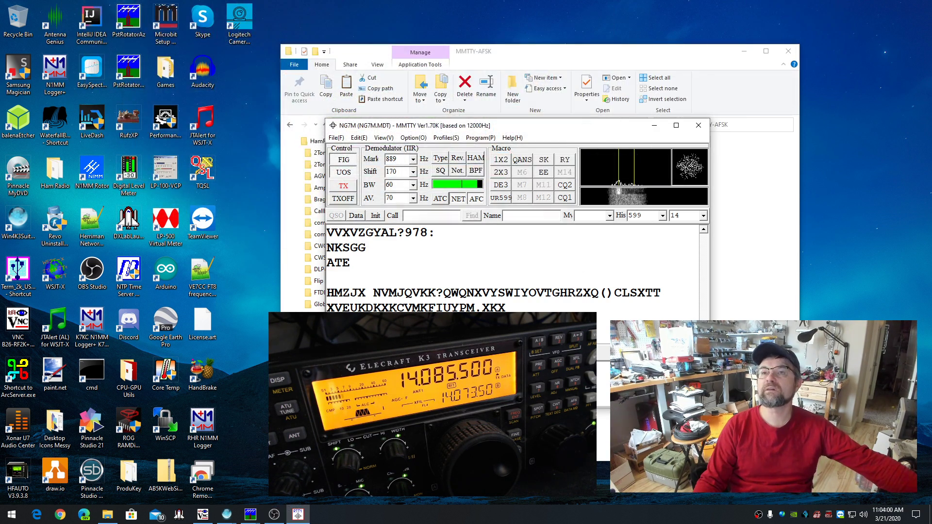
pyautogui.hotkey('alt', 'Tab')
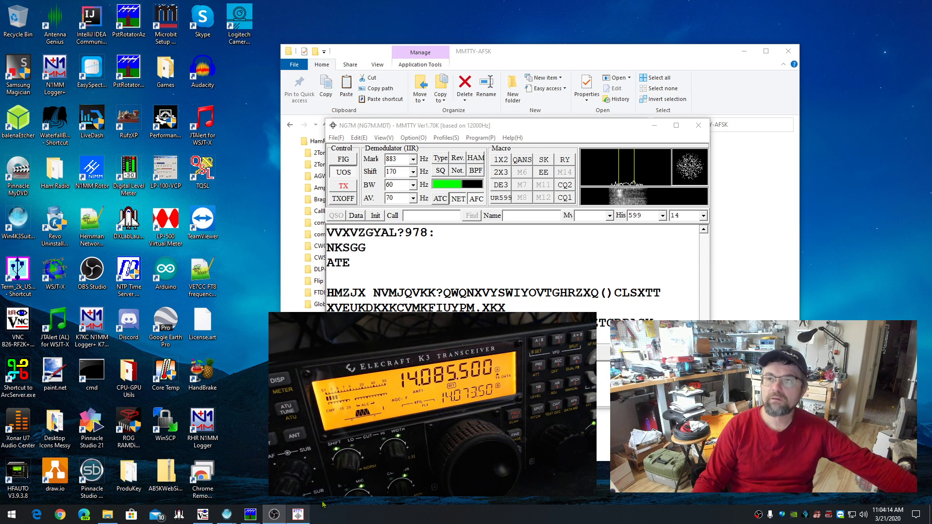
pyautogui.click(442, 126)
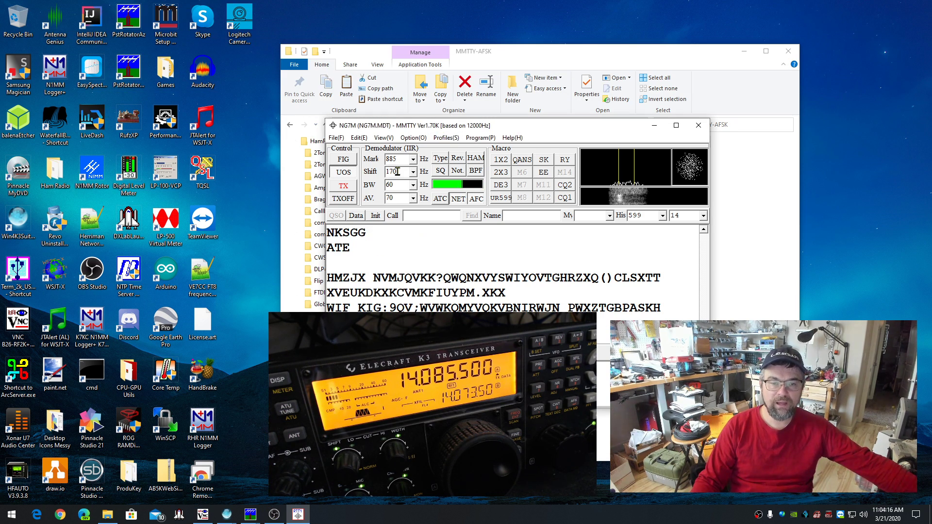
pyautogui.moveTo(479, 128); pyautogui.dragTo(500, 129)
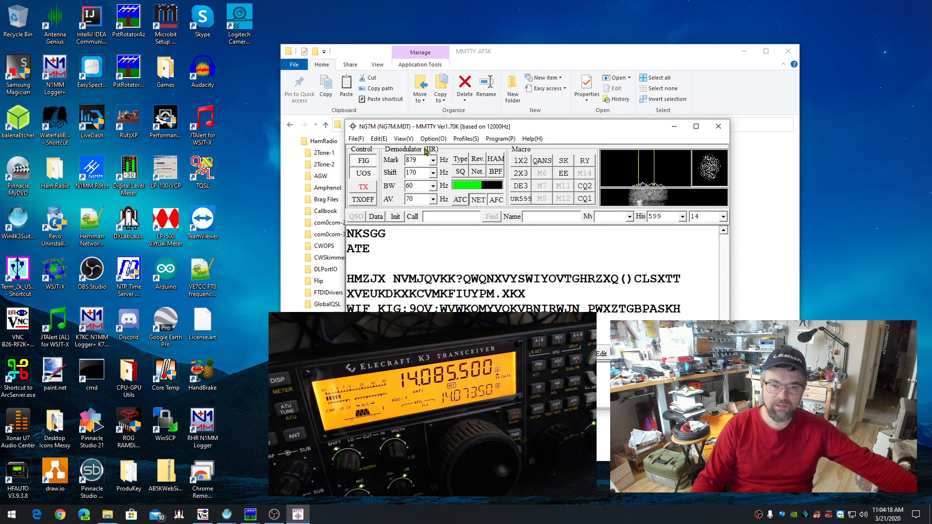
pyautogui.click(367, 190)
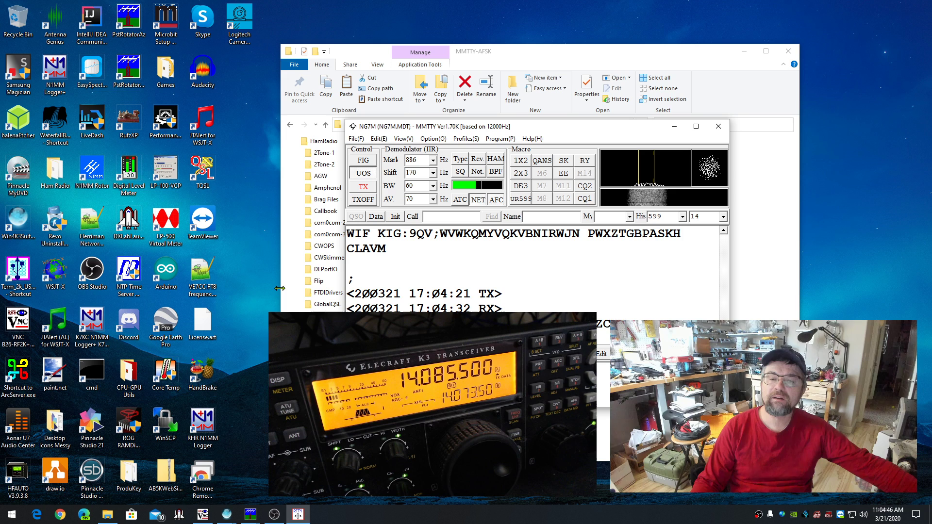
pyautogui.click(364, 190)
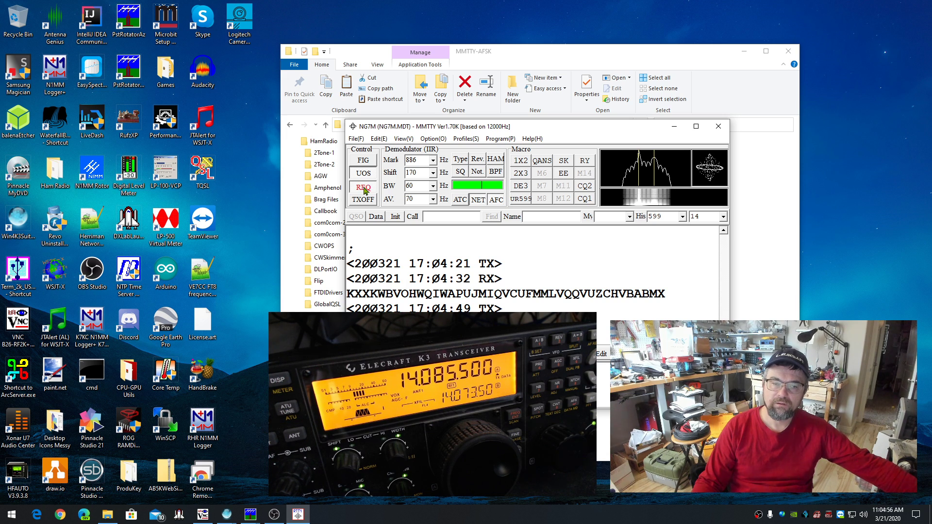
pyautogui.click(365, 189)
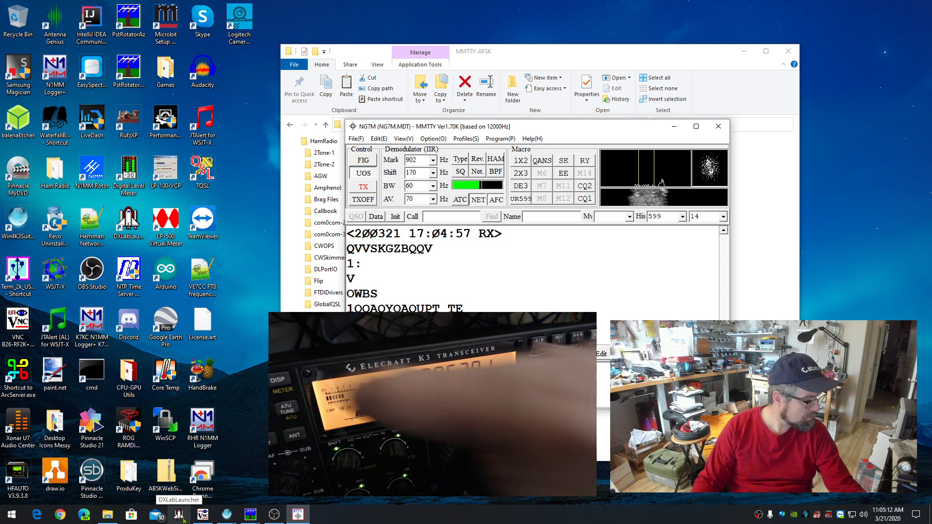
# - Close MMTTY and switch to N1MM Logger+, launching it from the desktop
pyautogui.moveTo(193, 522)
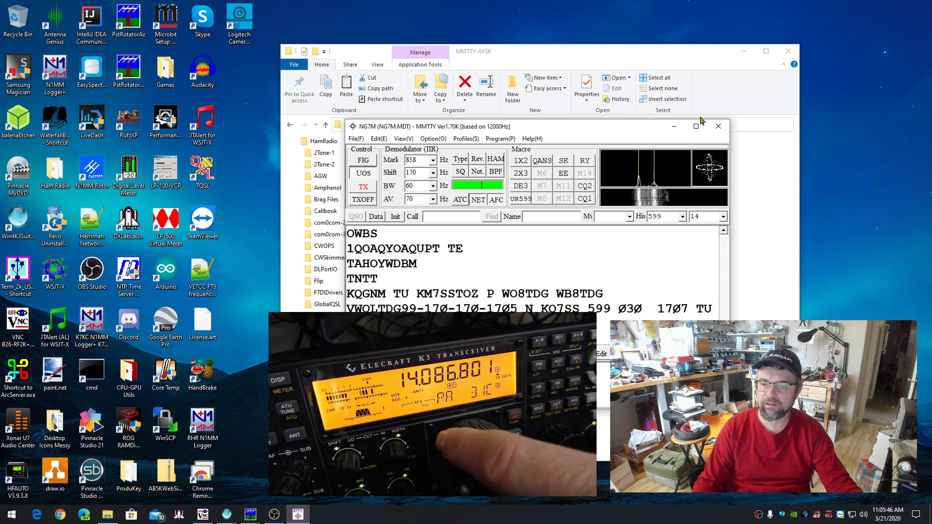
pyautogui.moveTo(599, 129); pyautogui.dragTo(635, 130)
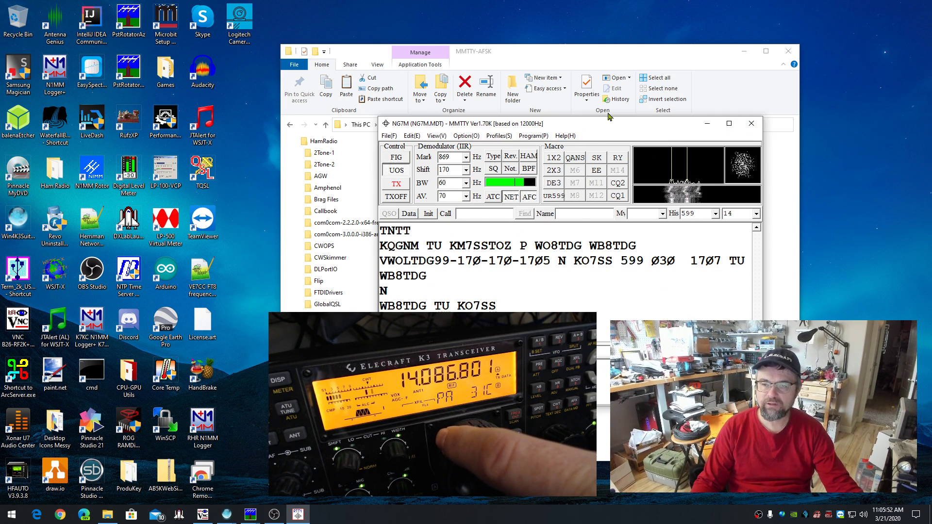
pyautogui.click(752, 124)
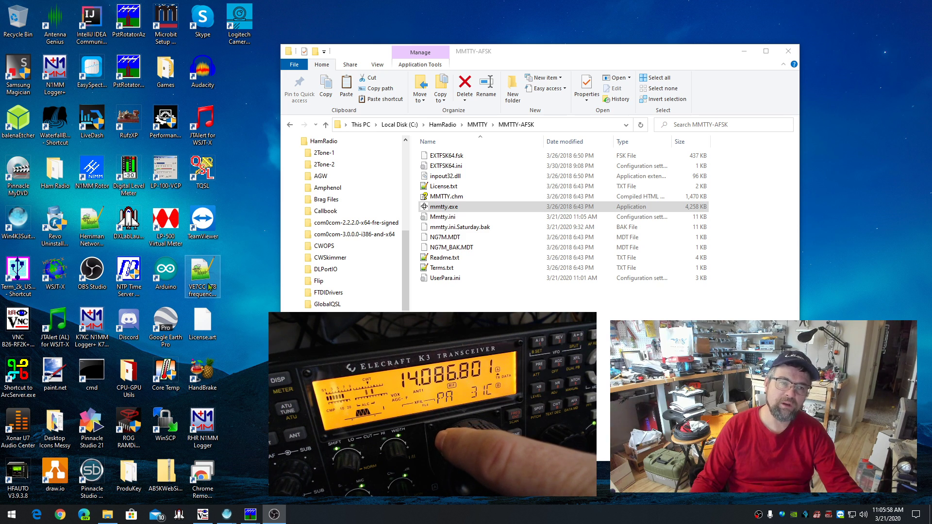
pyautogui.doubleClick(54, 73)
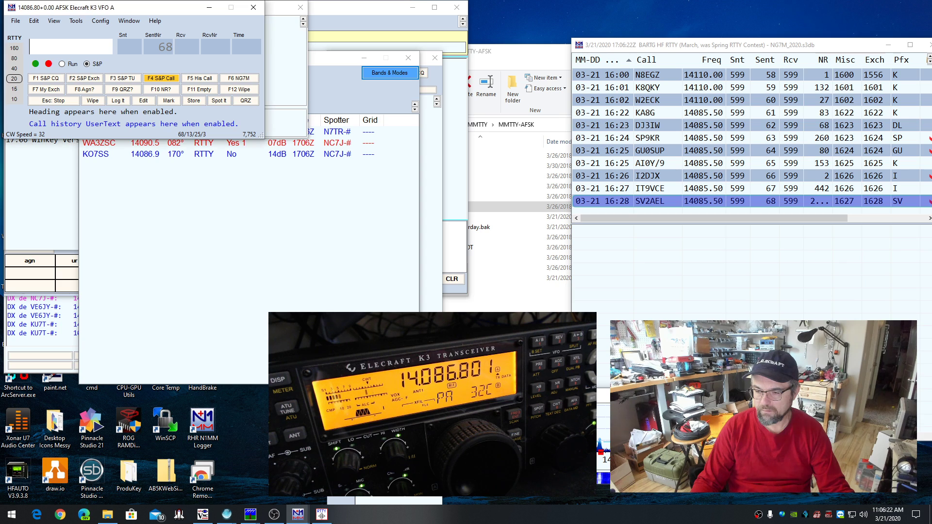
# - Tune the radio to the RTTY spot at 14090.5 kHz, and close the Available and bandmap windows
pyautogui.click(99, 144)
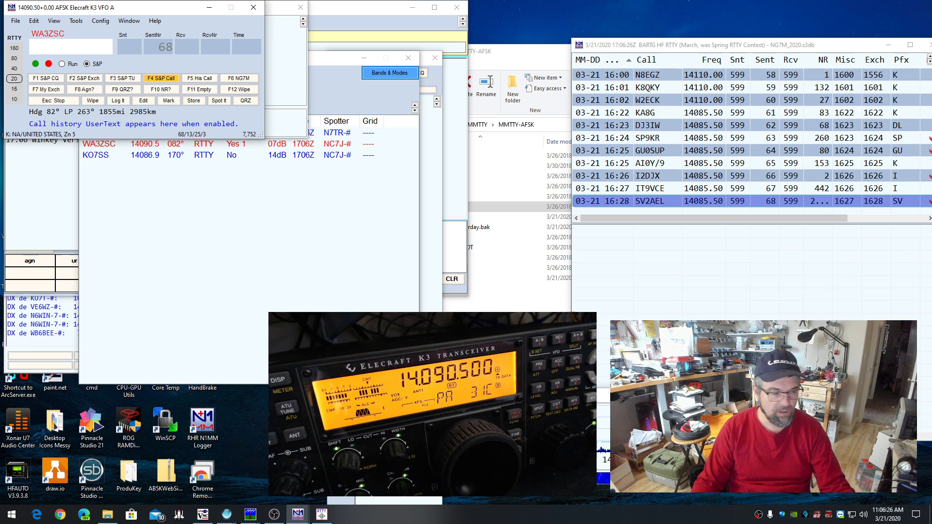
pyautogui.click(328, 290)
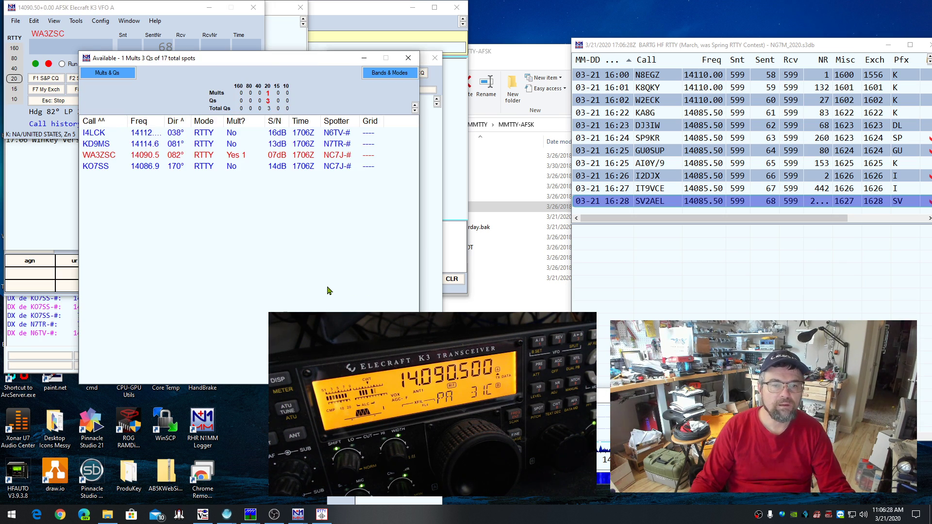
pyautogui.click(409, 57)
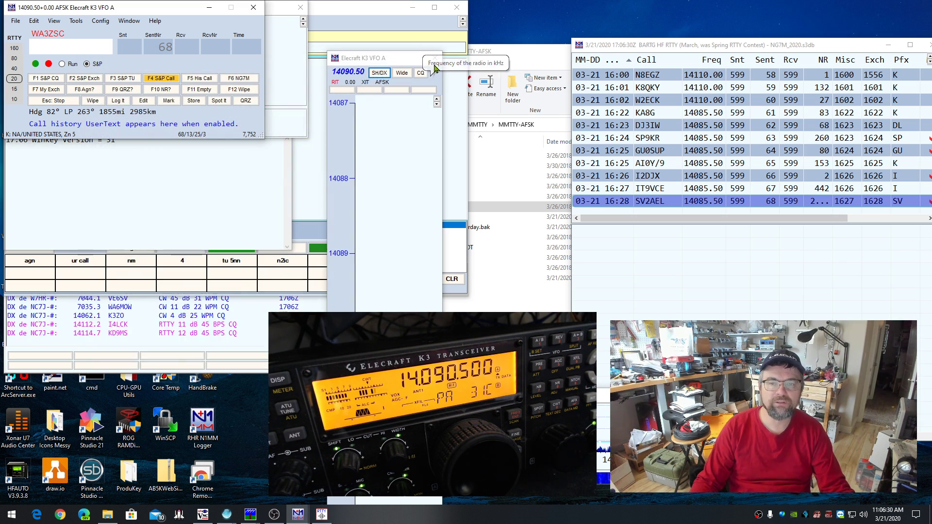
pyautogui.click(435, 58)
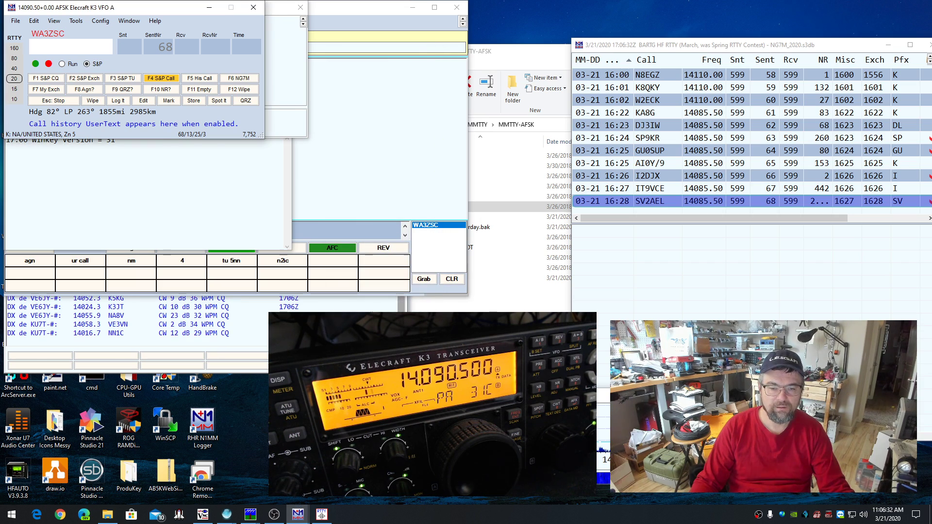
# - Minimise the DX spots window and arrange the DI-1 RTTY and VFO A entry windows so both are fully visible
pyautogui.click(342, 335)
pyautogui.click(358, 8)
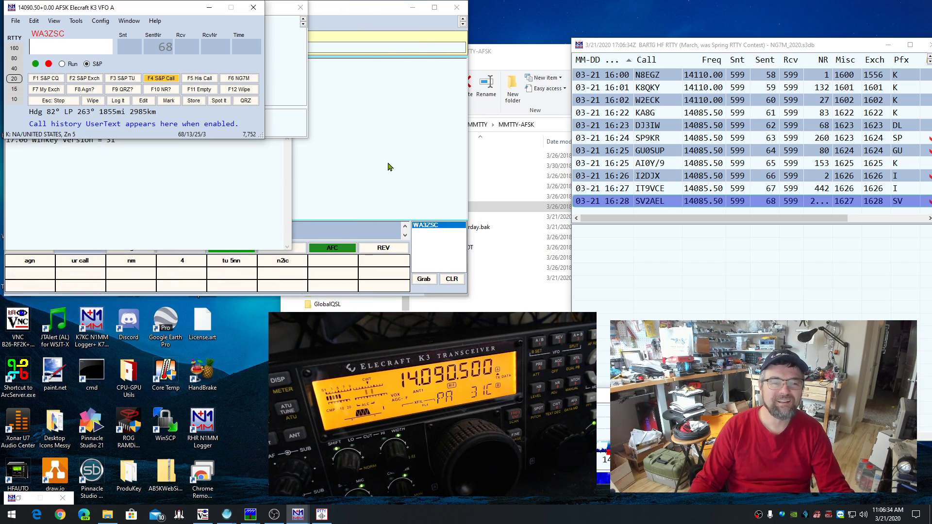
pyautogui.moveTo(367, 15); pyautogui.dragTo(767, 59)
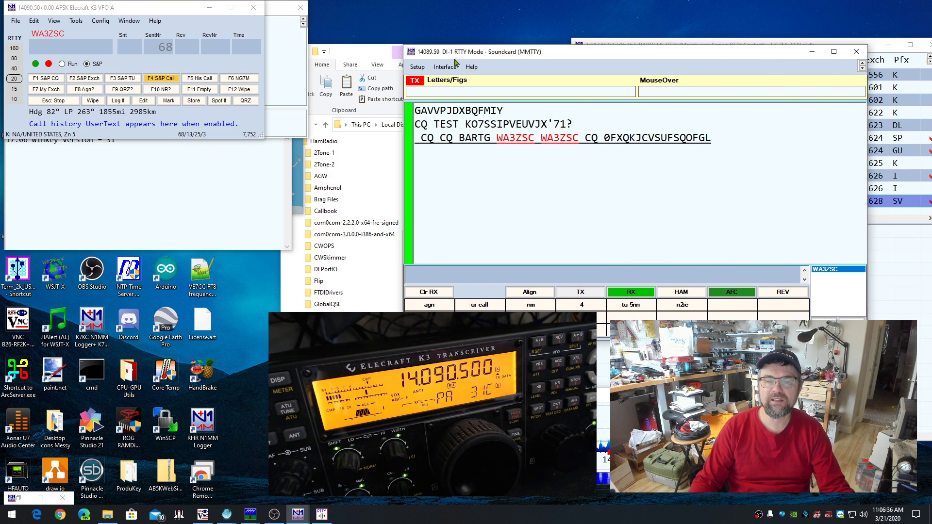
pyautogui.moveTo(402, 46); pyautogui.dragTo(515, 129)
pyautogui.moveTo(669, 134); pyautogui.dragTo(628, 54)
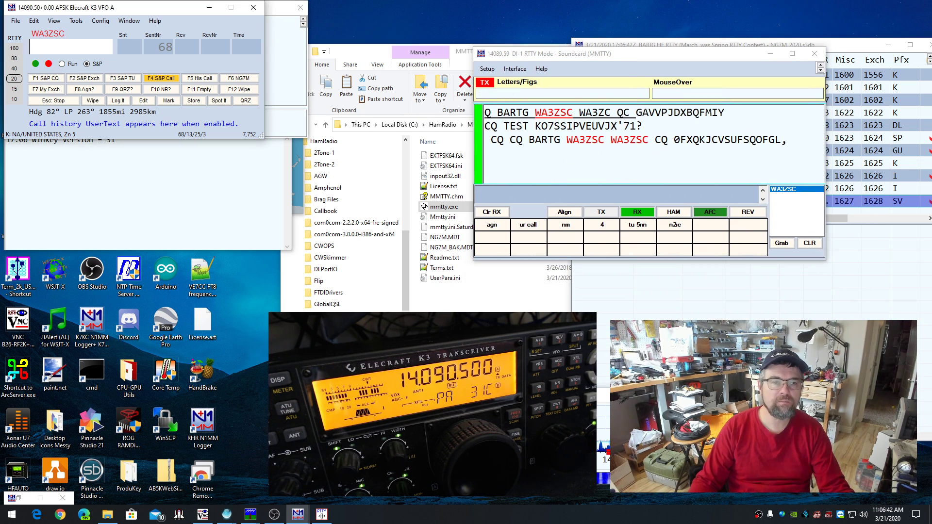
pyautogui.moveTo(143, 10); pyautogui.dragTo(219, 63)
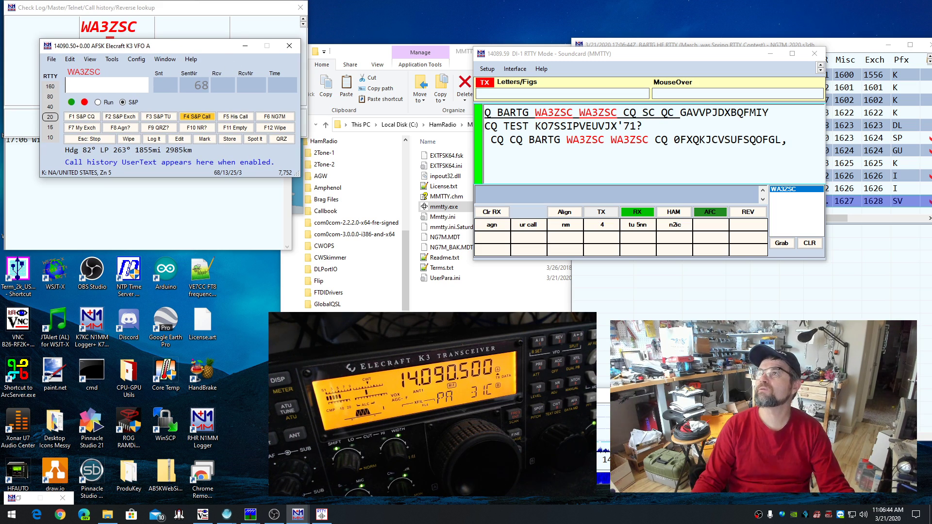
# - Bring the DI-1 RTTY window back in front of the log and reposition the VFO A entry window so both are fully visible
pyautogui.hotkey('alt', 'Tab')
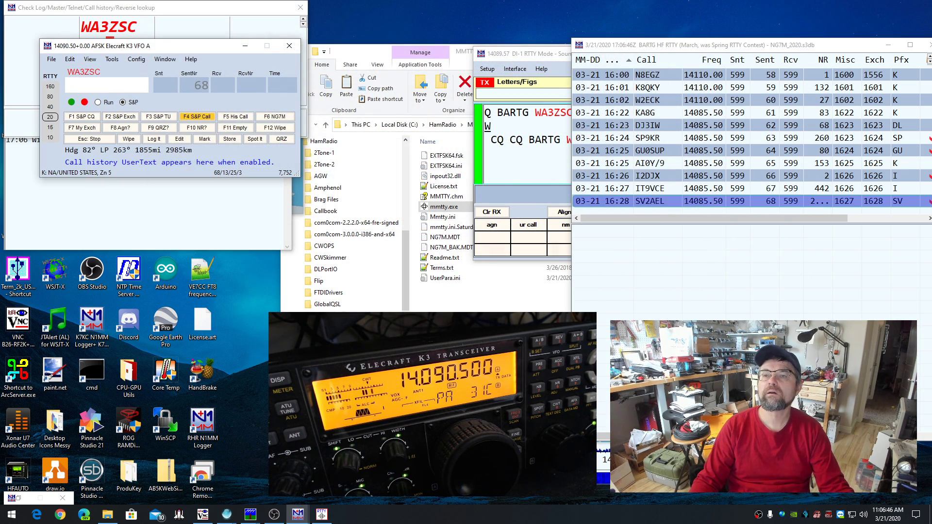
pyautogui.hotkey('alt', 'Tab')
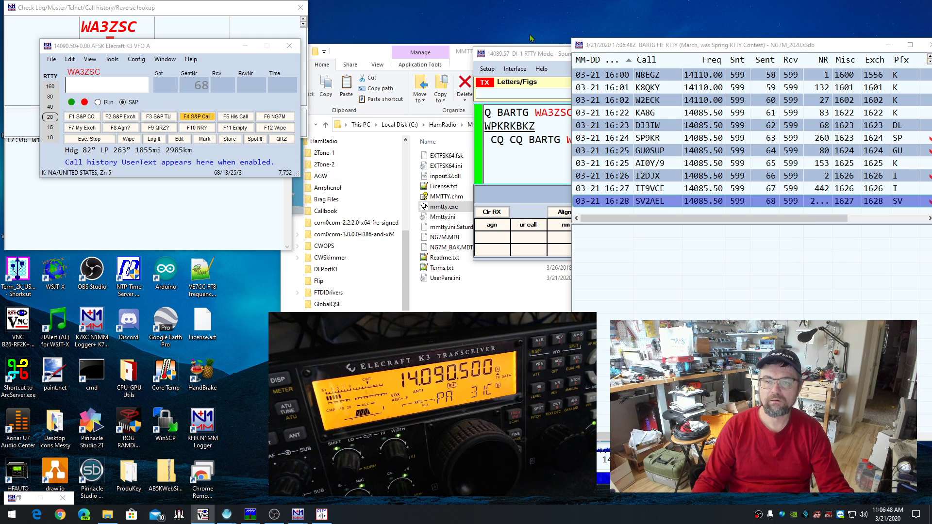
pyautogui.click(531, 58)
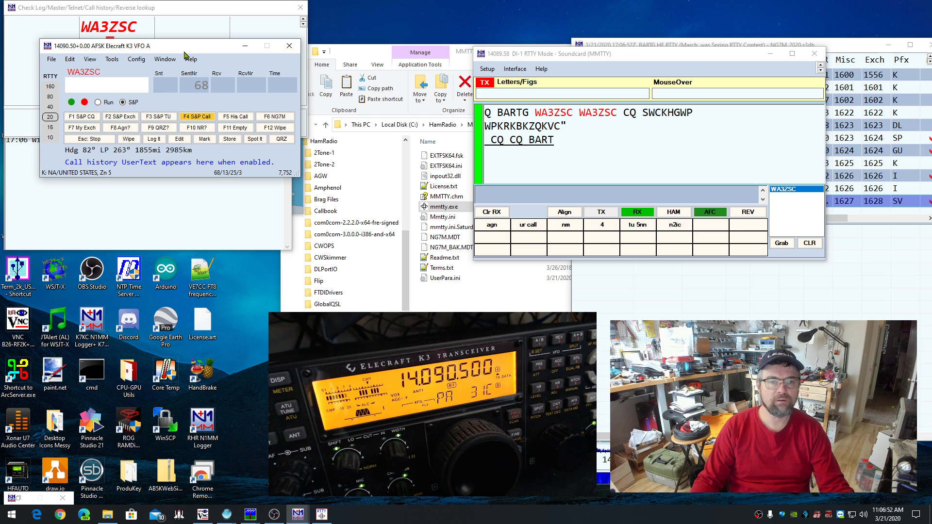
pyautogui.moveTo(185, 48); pyautogui.dragTo(545, 266)
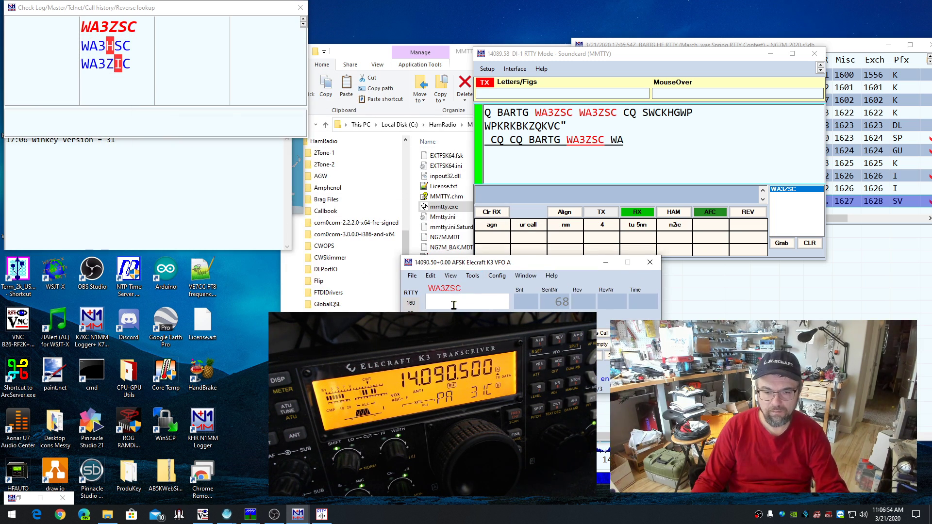
pyautogui.moveTo(461, 263); pyautogui.dragTo(226, 88)
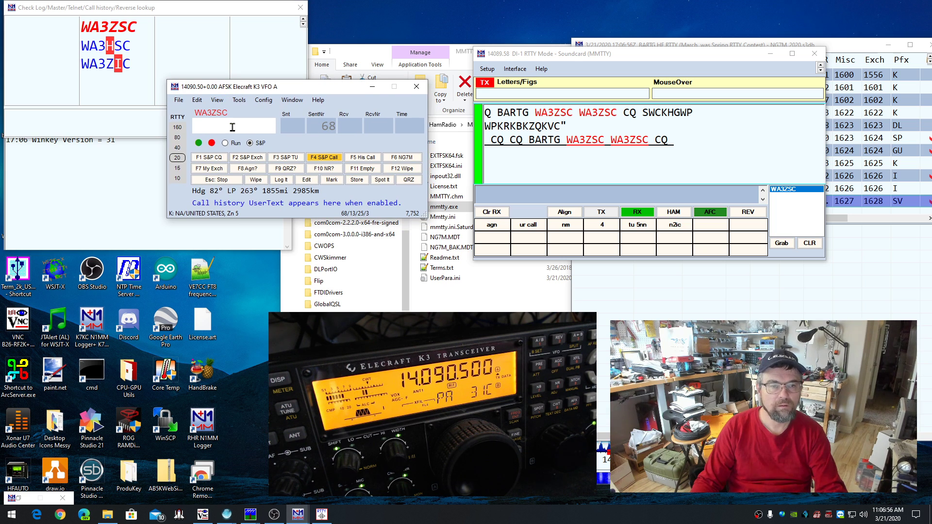
# - Answer the station calling CQ, capture its received number 026 and time 1707 from the decoded text, and log the contact
pyautogui.press('Return')
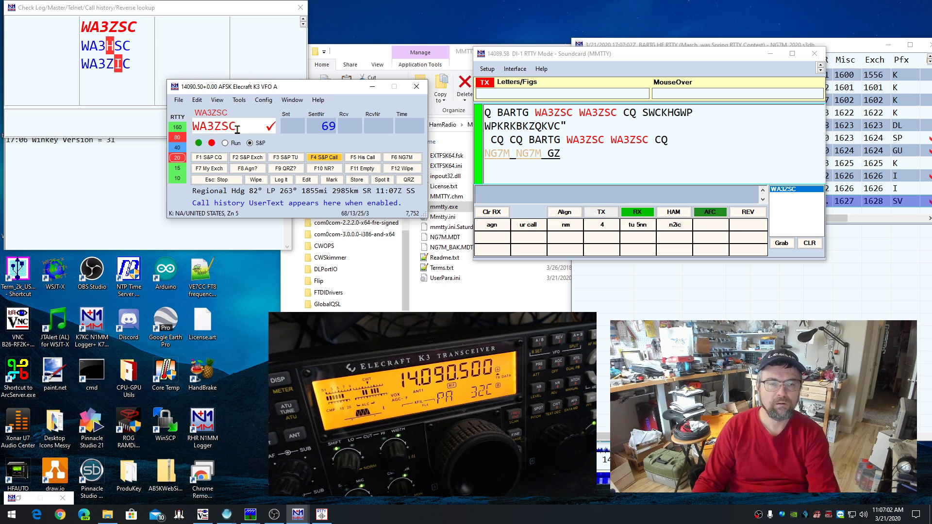
pyautogui.press('Return')
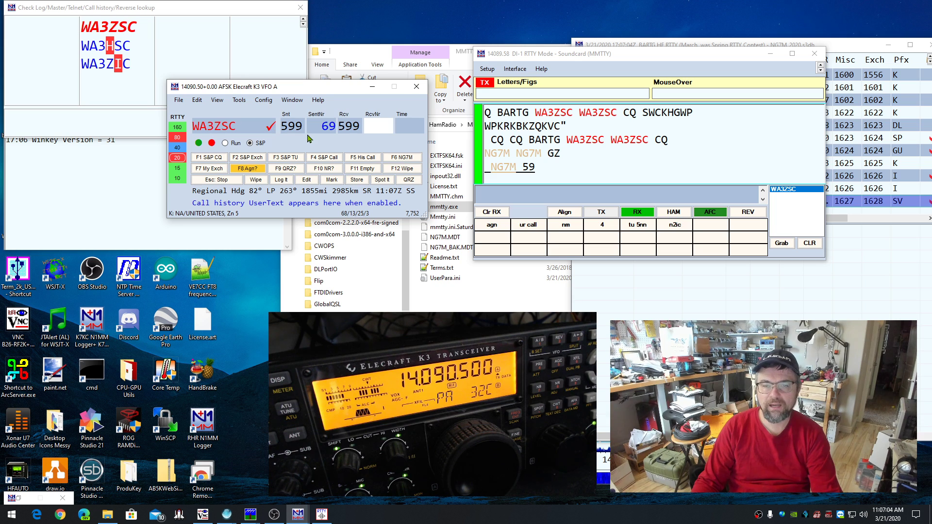
pyautogui.click(563, 169)
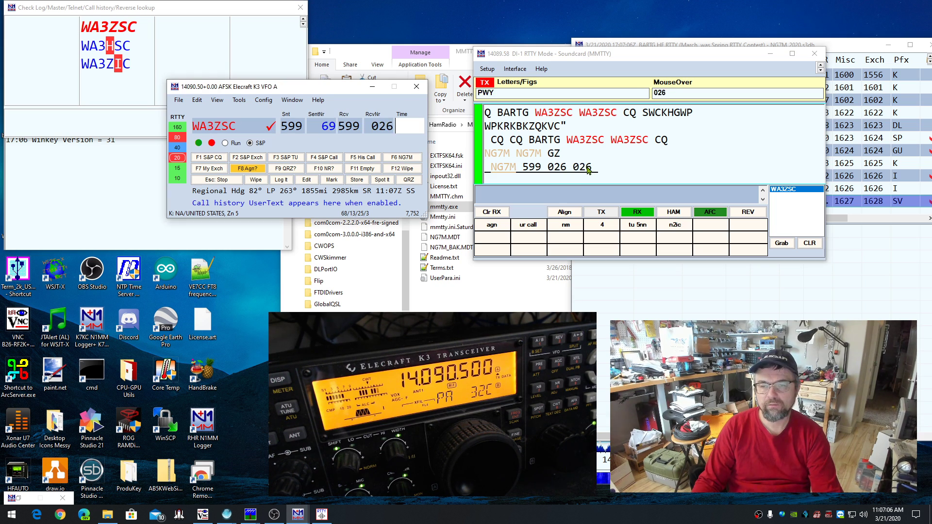
pyautogui.click(615, 171)
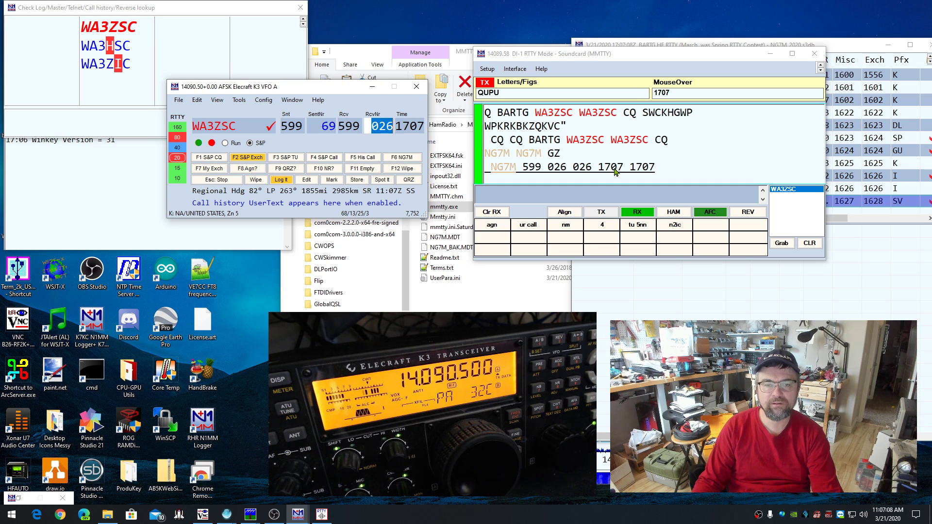
pyautogui.click(370, 124)
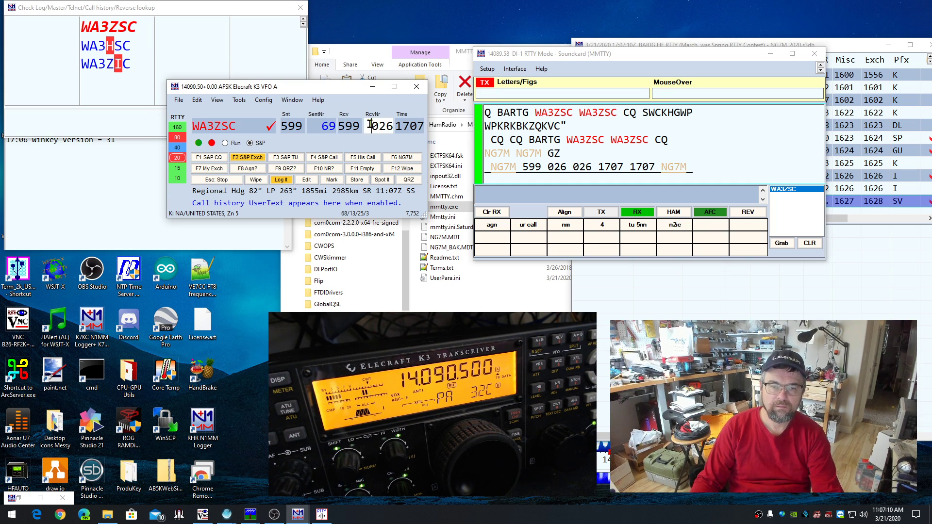
pyautogui.press('Return')
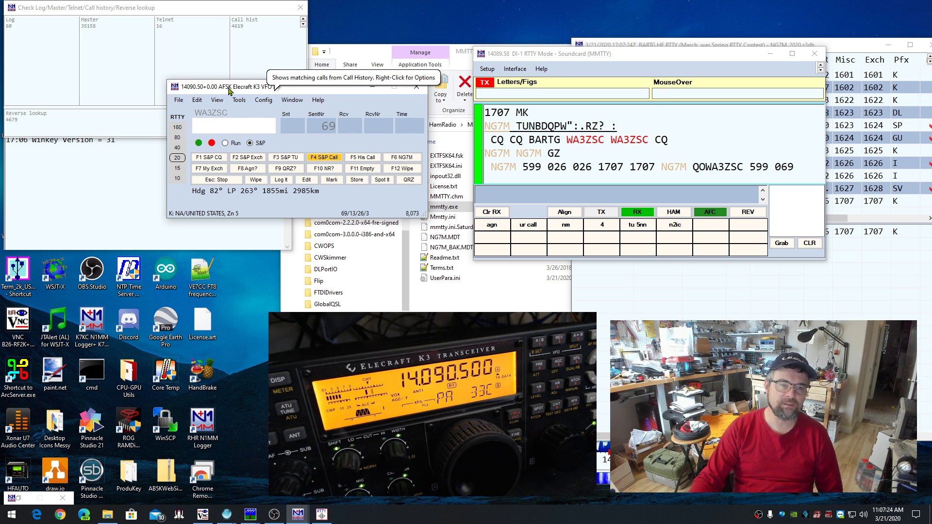
# - Open the Configurer, move it clear of the other windows, and inspect the port details for COM20 and COM10
pyautogui.click(265, 100)
pyautogui.click(282, 117)
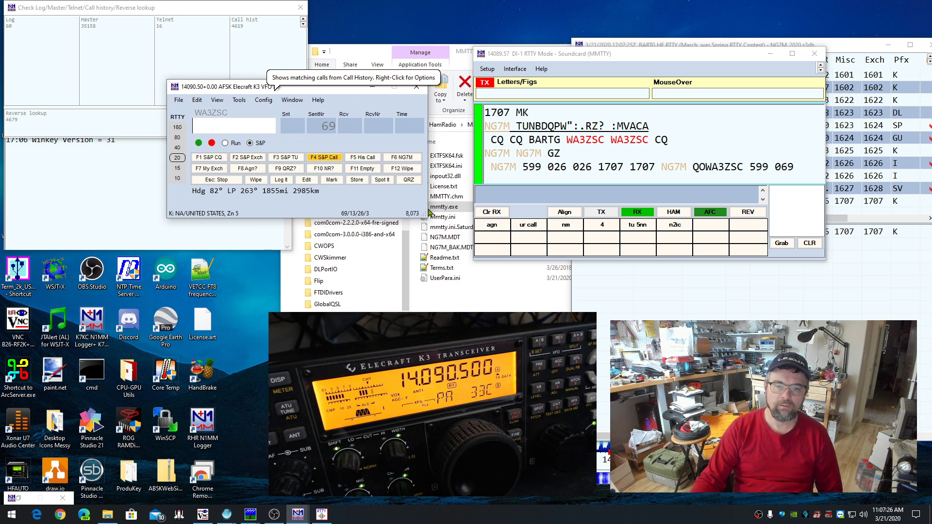
pyautogui.moveTo(207, 13); pyautogui.dragTo(561, 157)
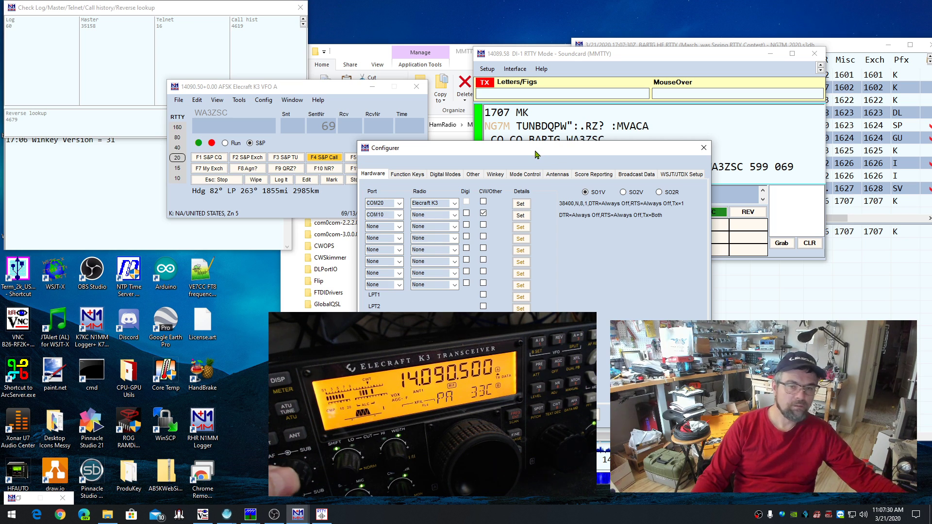
pyautogui.moveTo(450, 152); pyautogui.dragTo(469, 155)
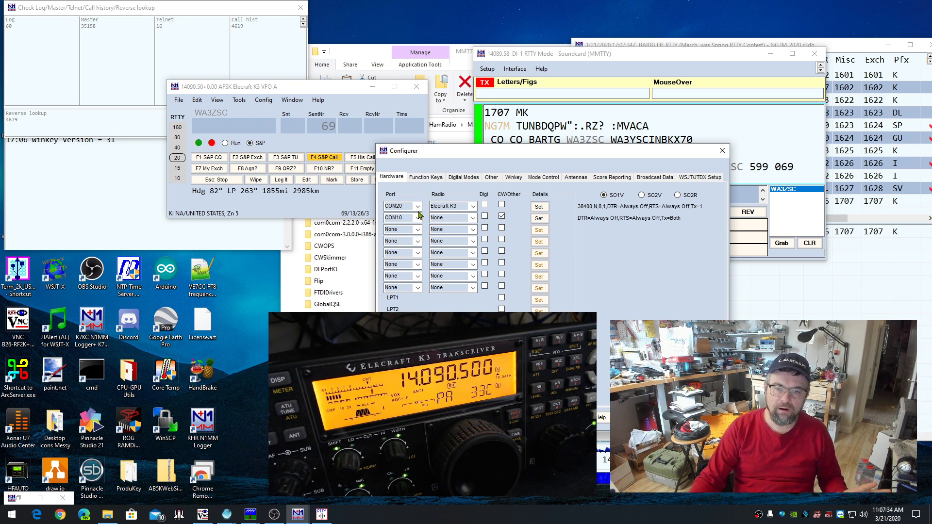
pyautogui.click(539, 208)
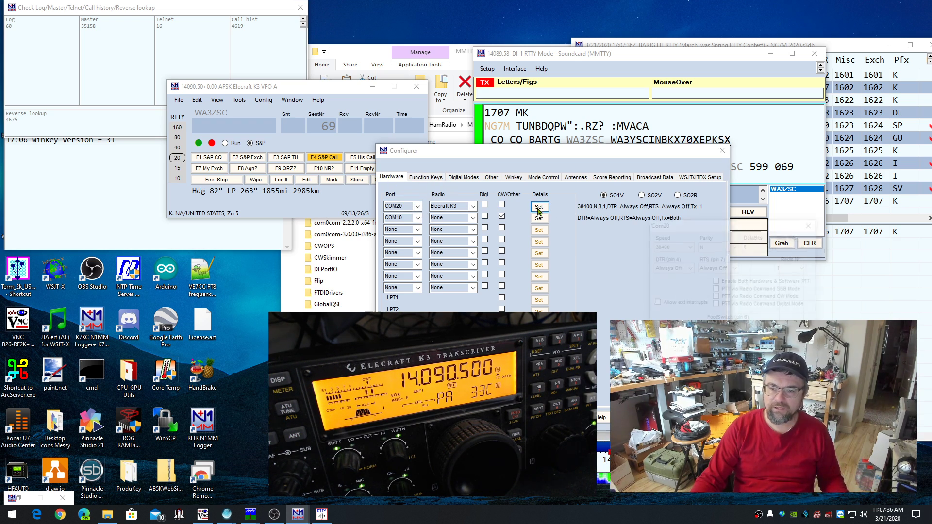
pyautogui.press('Escape')
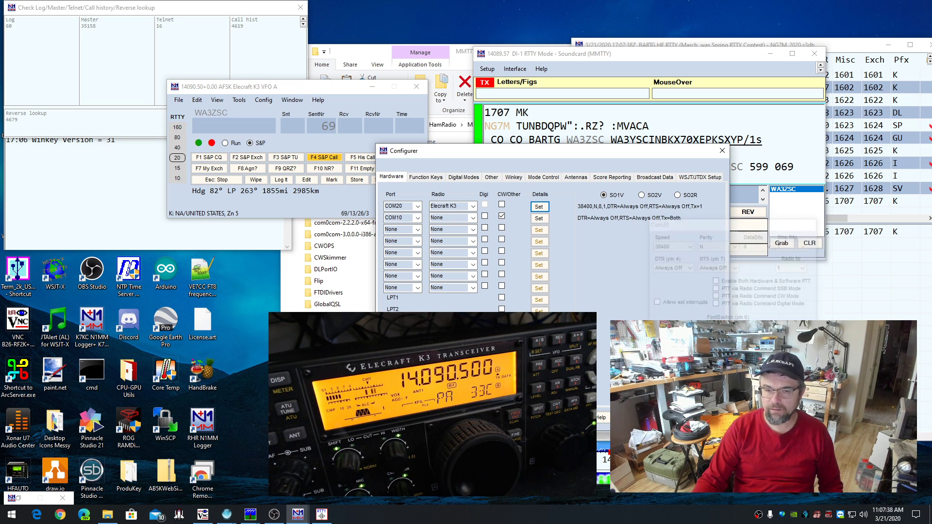
pyautogui.click(540, 219)
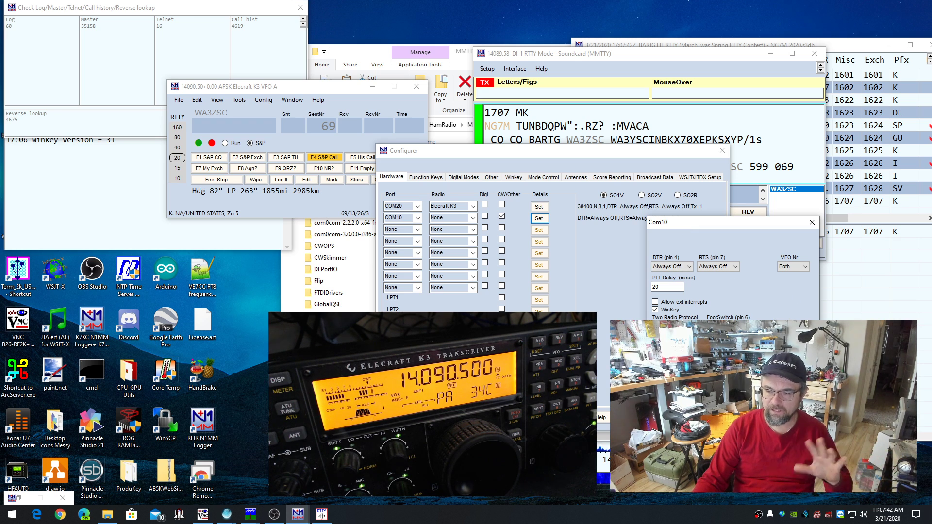
pyautogui.press('Escape')
# - In the Configurer's digital modes settings, set the DI-2 MMTTY mode to AFSK
pyautogui.click(427, 177)
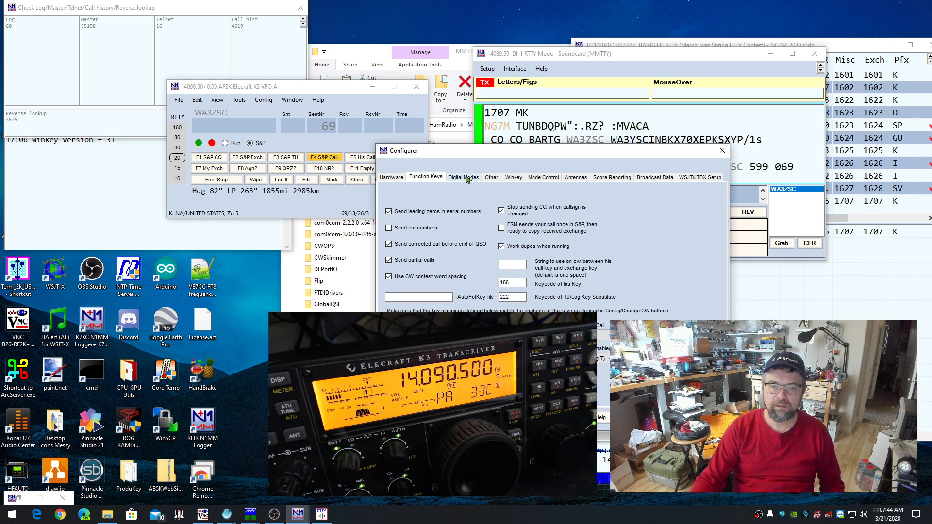
pyautogui.click(463, 177)
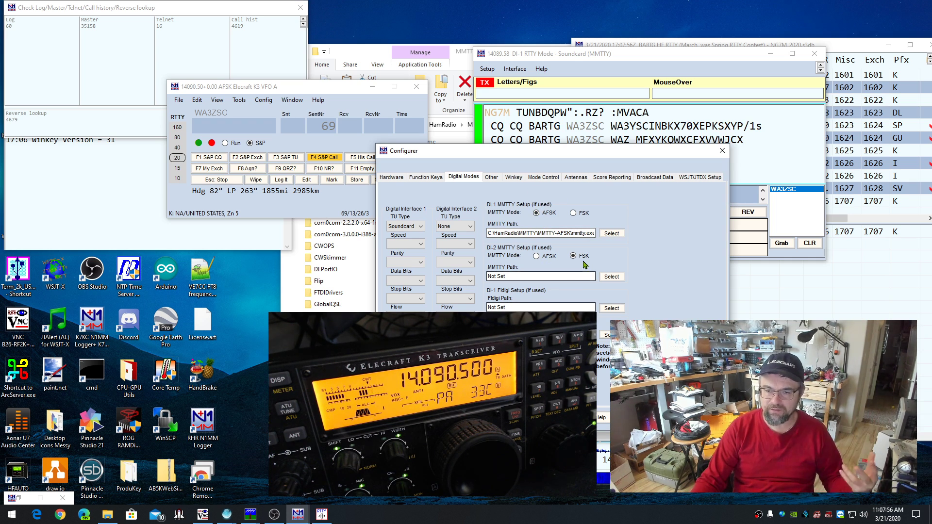
pyautogui.click(538, 258)
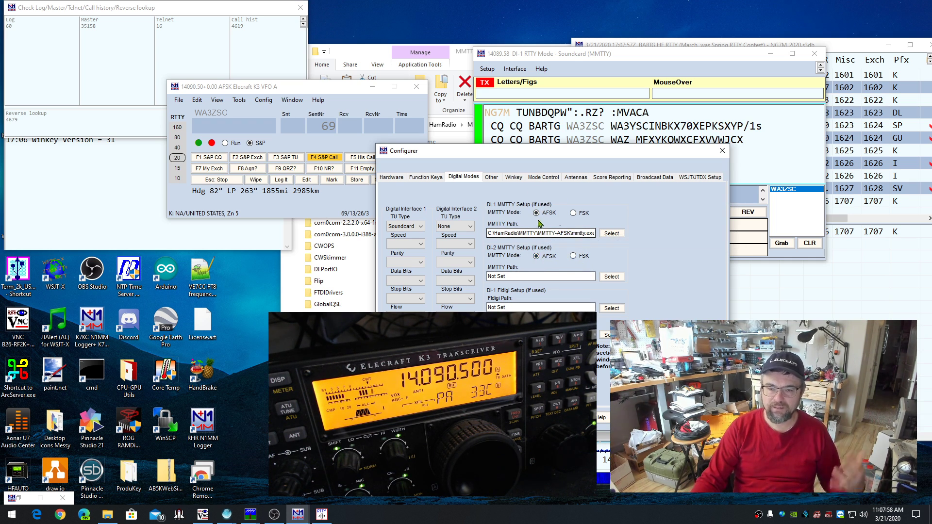
# - Review the Other settings and the mode sent to the radio for RTTY, and accept the configuration
pyautogui.click(499, 178)
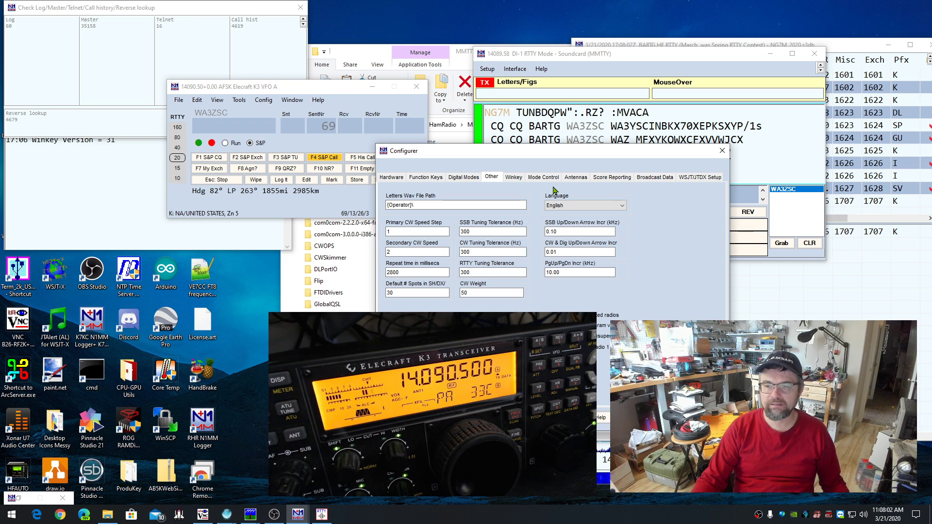
pyautogui.click(533, 180)
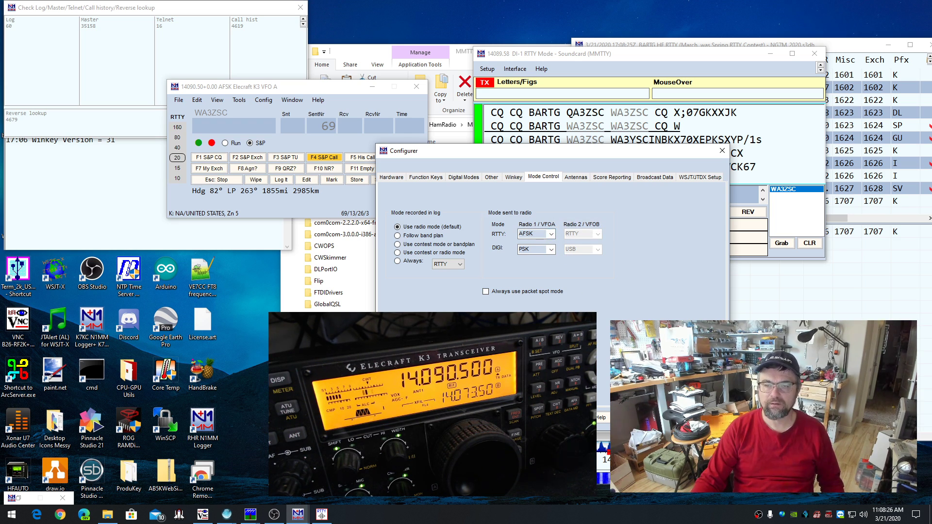
pyautogui.click(504, 418)
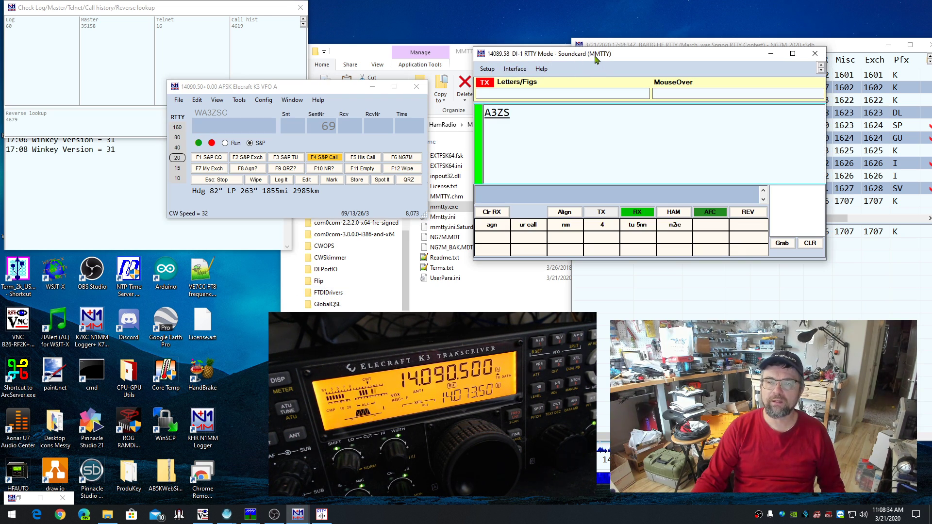
# - Close the DI-1 RTTY window, reopen the digital interface, and move it slightly lower
pyautogui.moveTo(596, 59); pyautogui.dragTo(581, 103)
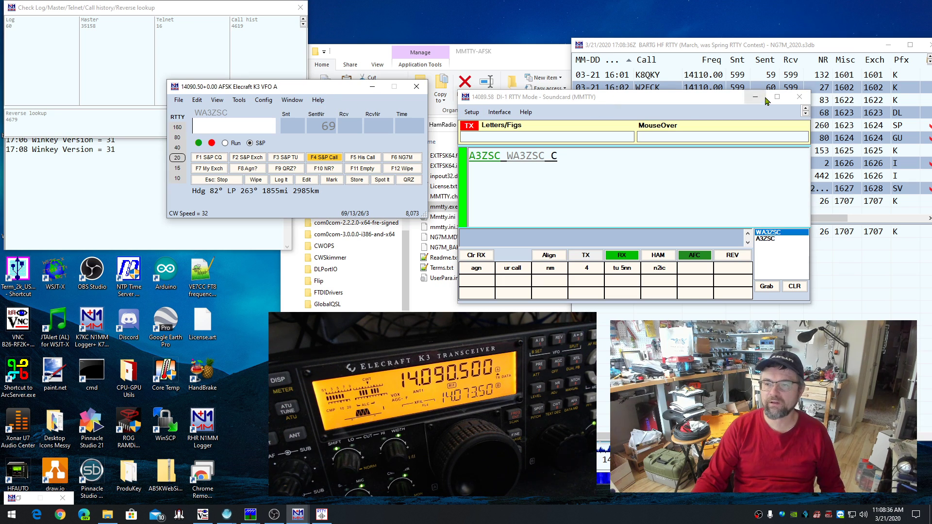
pyautogui.click(799, 96)
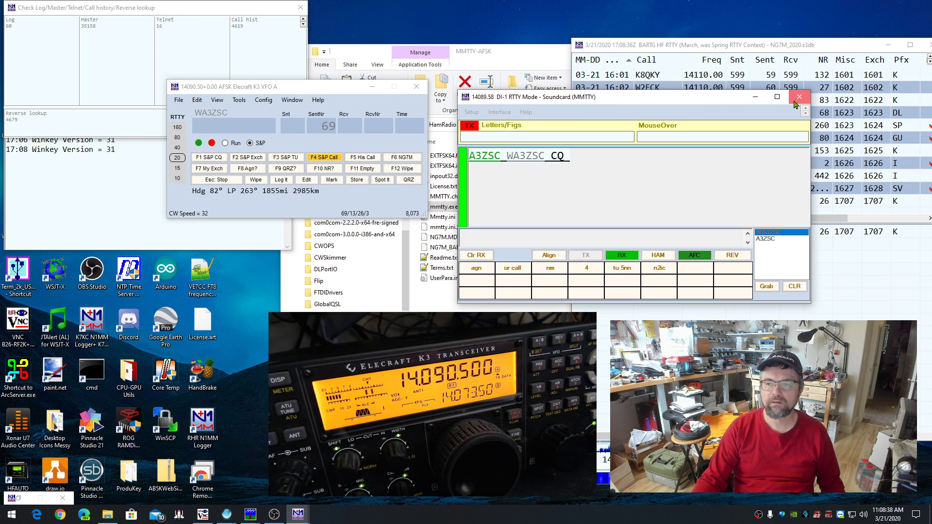
pyautogui.click(290, 100)
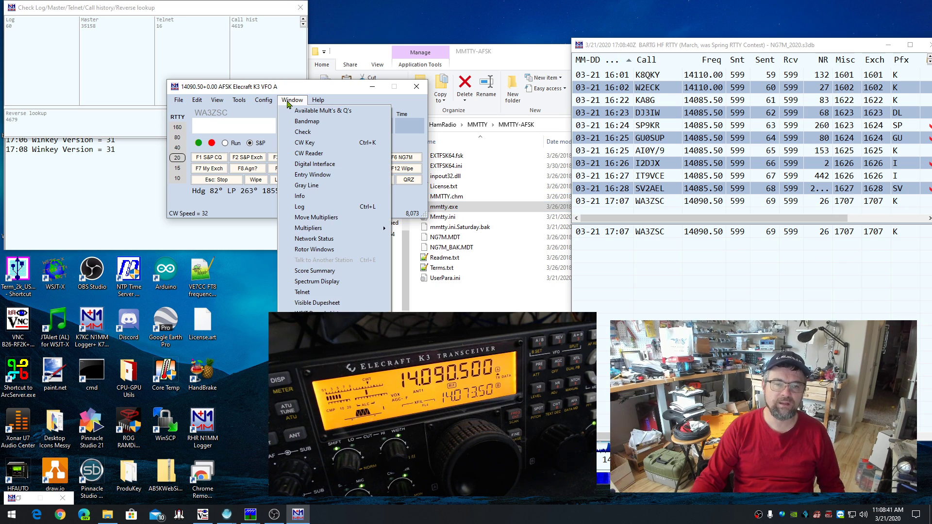
pyautogui.click(314, 165)
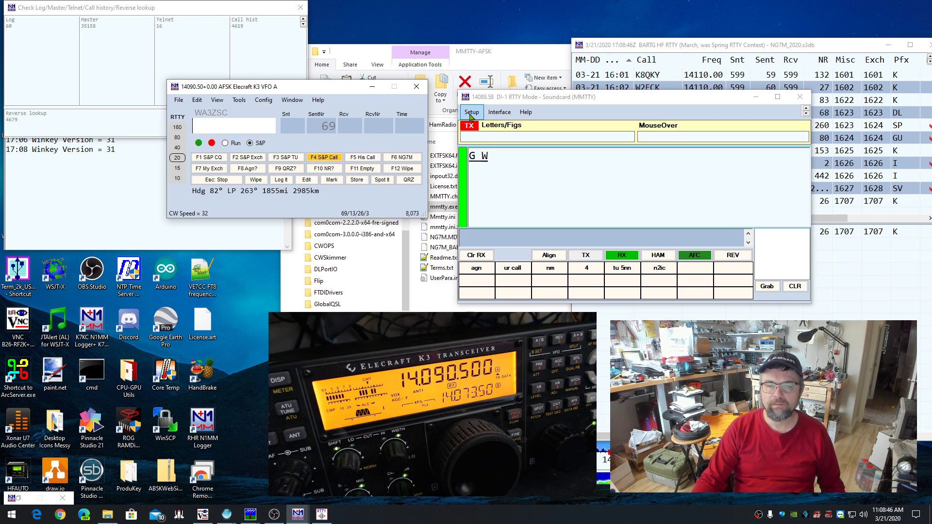
pyautogui.moveTo(539, 99); pyautogui.dragTo(540, 115)
# - Review the General / MMTTY and Message Setup pages of the digital setup, and close it without changes
pyautogui.click(475, 130)
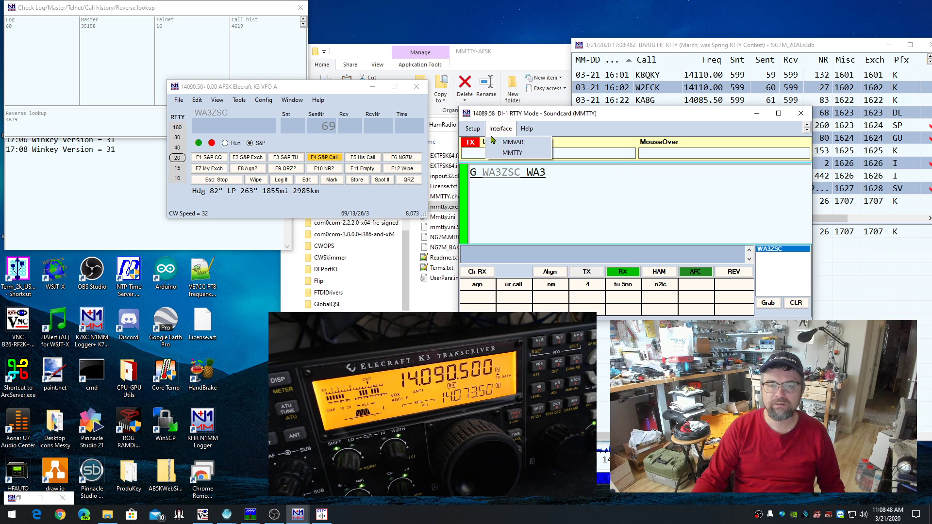
pyautogui.click(489, 143)
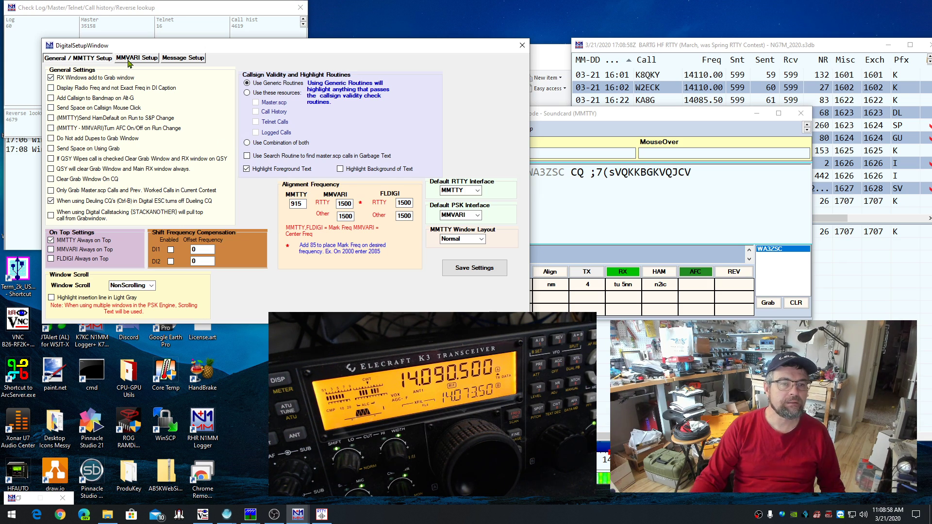
pyautogui.click(183, 59)
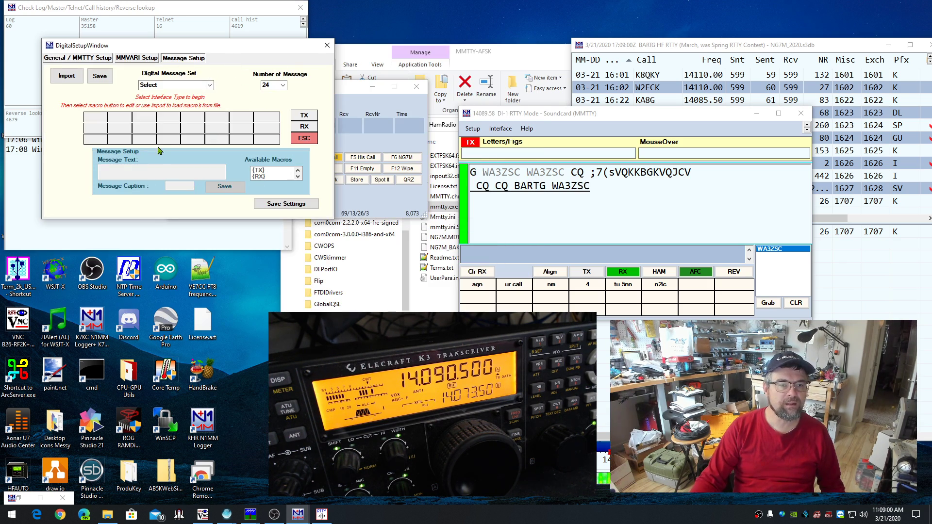
pyautogui.click(91, 60)
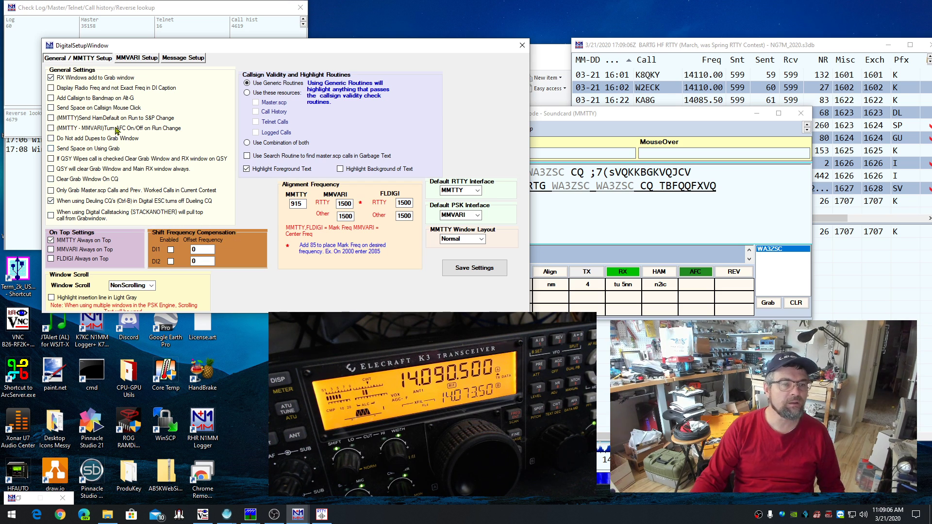
pyautogui.click(522, 45)
# - Bring the off-screen RTTY Engine 1 window back onto the desktop and place it just below the entry window
pyautogui.click(501, 130)
pyautogui.click(513, 152)
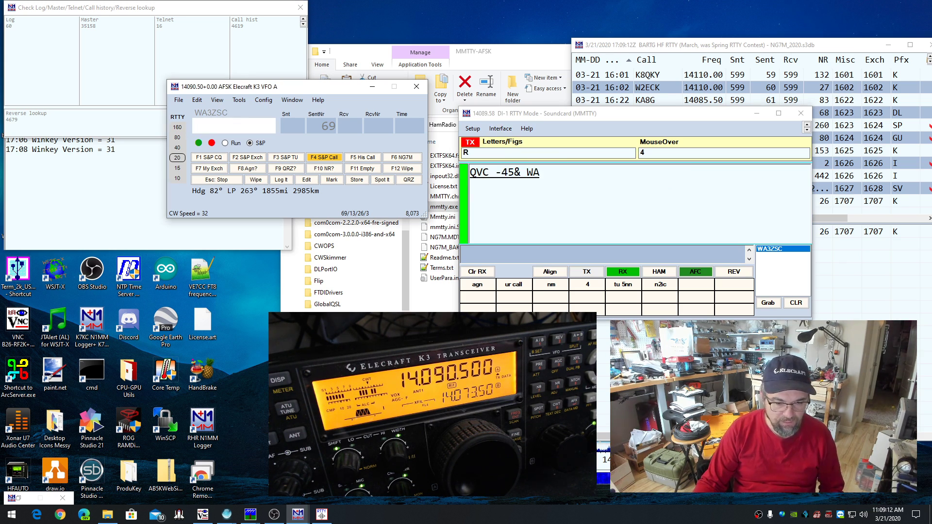
pyautogui.click(321, 516)
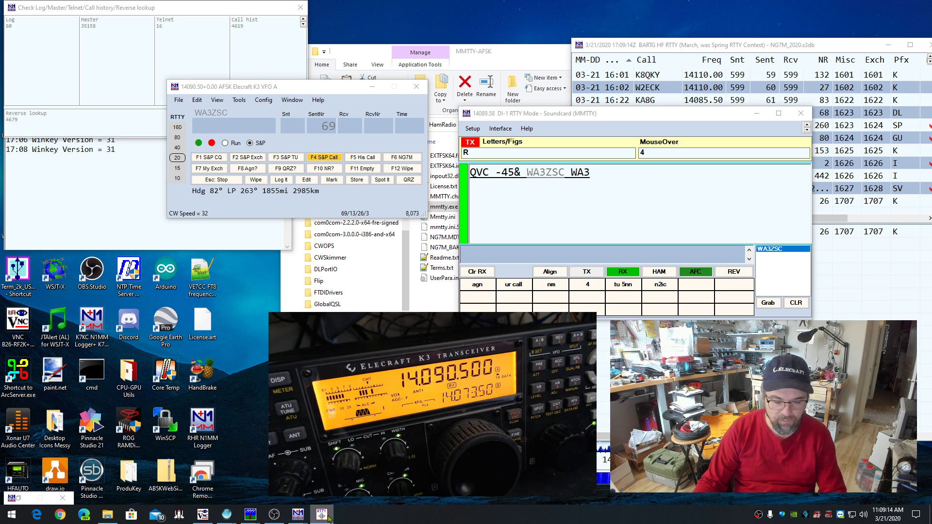
pyautogui.rightClick(331, 519)
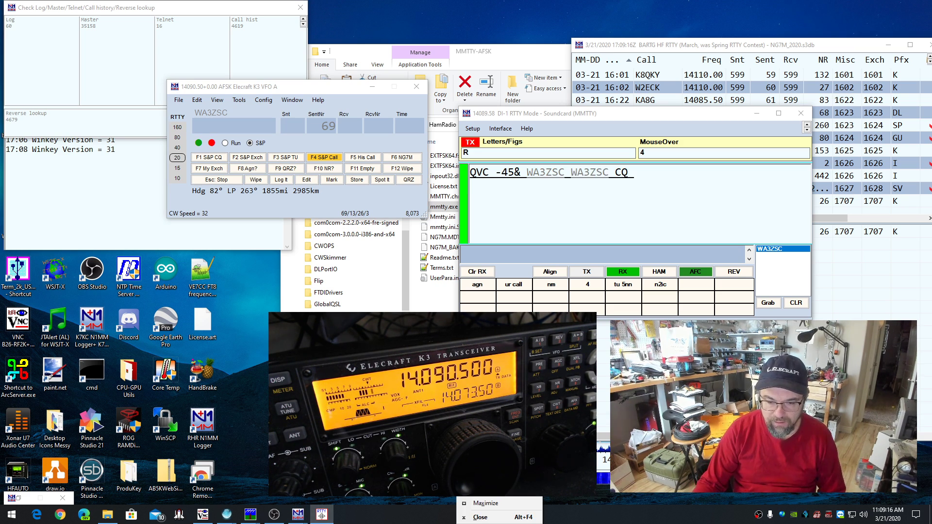
pyautogui.click(478, 471)
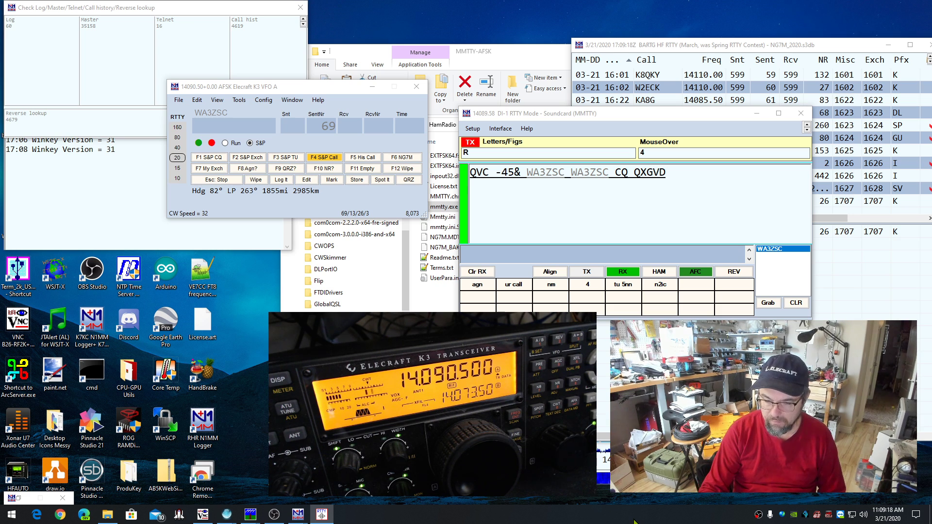
pyautogui.press('Up')
pyautogui.press('Up')
pyautogui.press('Up')
pyautogui.press('Up')
pyautogui.press('Up')
pyautogui.press('Up')
pyautogui.press('Up')
pyautogui.press('Up')
pyautogui.press('Up')
pyautogui.press('Up')
pyautogui.press('Up')
pyautogui.press('Up')
pyautogui.press('Up')
pyautogui.press('Up')
pyautogui.press('Up')
pyautogui.press('Up')
pyautogui.press('Up')
pyautogui.press('Up')
pyautogui.press('Up')
pyautogui.press('Up')
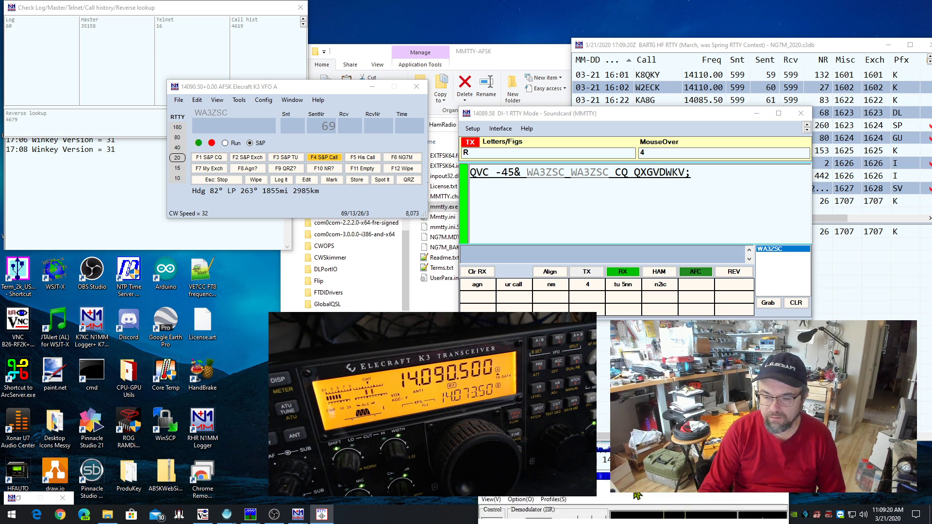
pyautogui.press('Return')
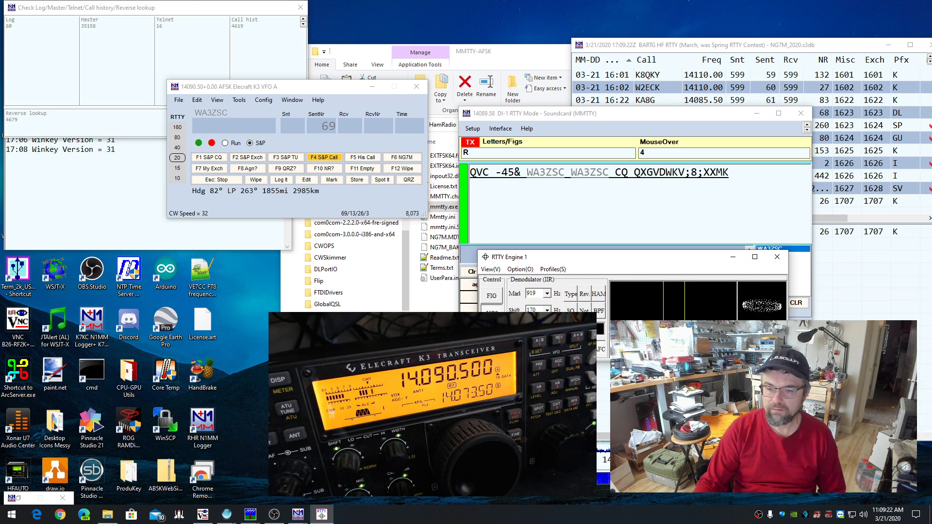
pyautogui.click(635, 265)
pyautogui.moveTo(650, 260); pyautogui.dragTo(287, 258)
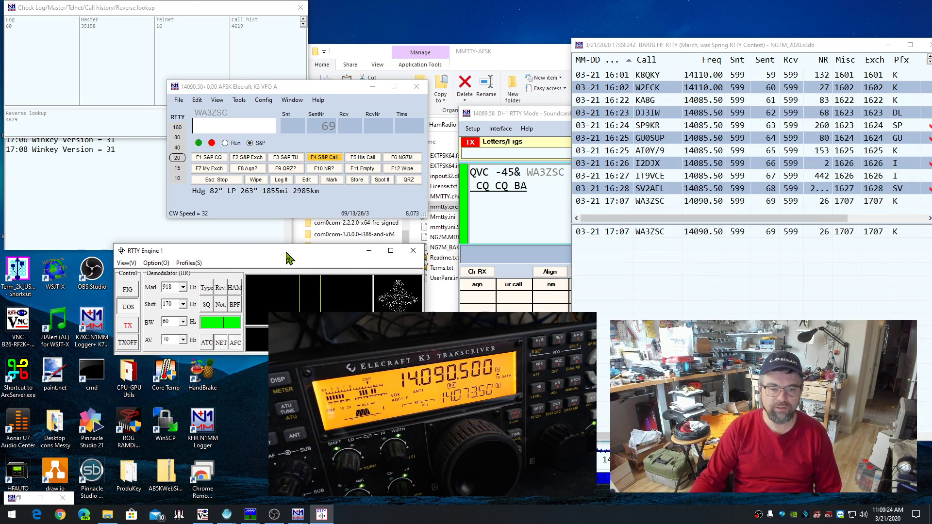
pyautogui.click(234, 126)
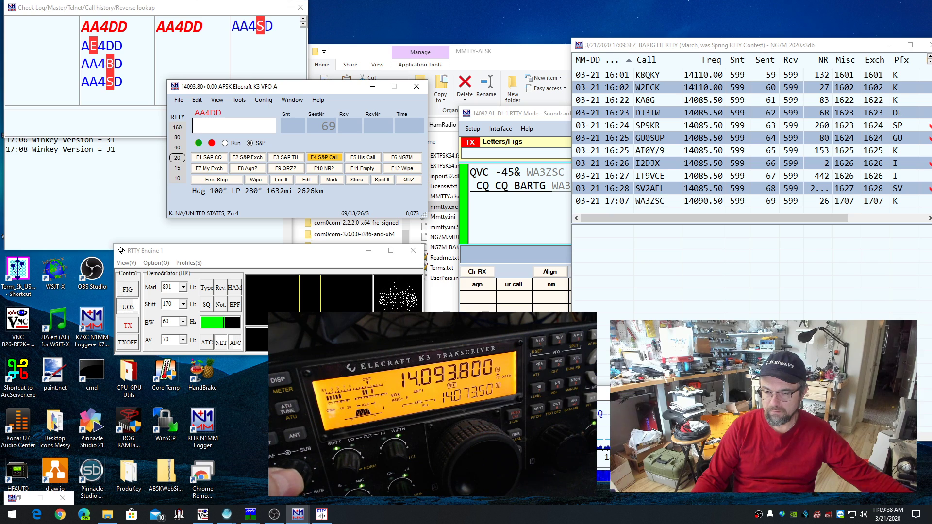
pyautogui.click(251, 513)
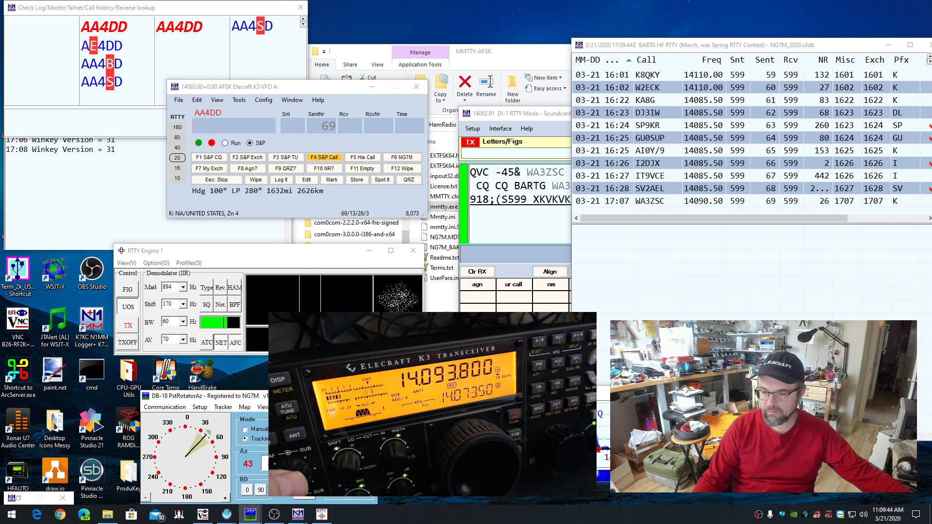
pyautogui.click(728, 420)
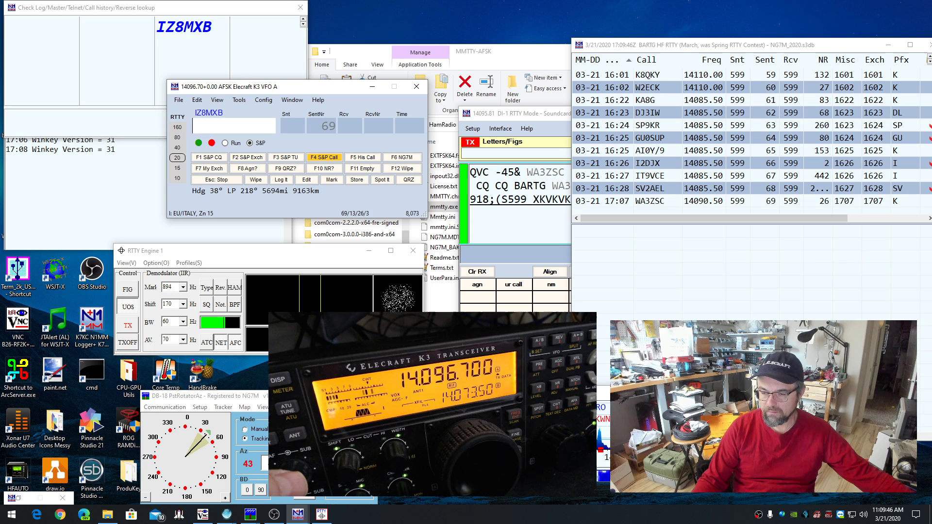
pyautogui.click(757, 420)
pyautogui.click(743, 420)
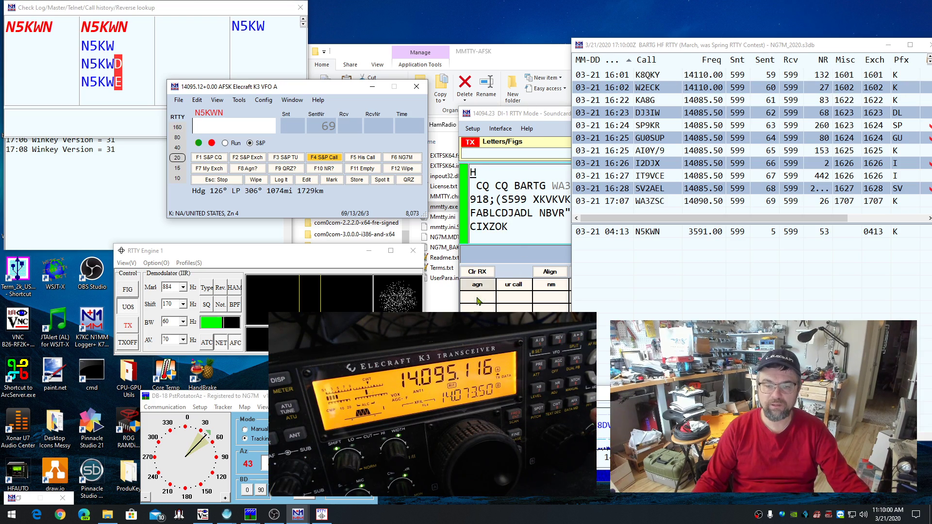
pyautogui.click(274, 514)
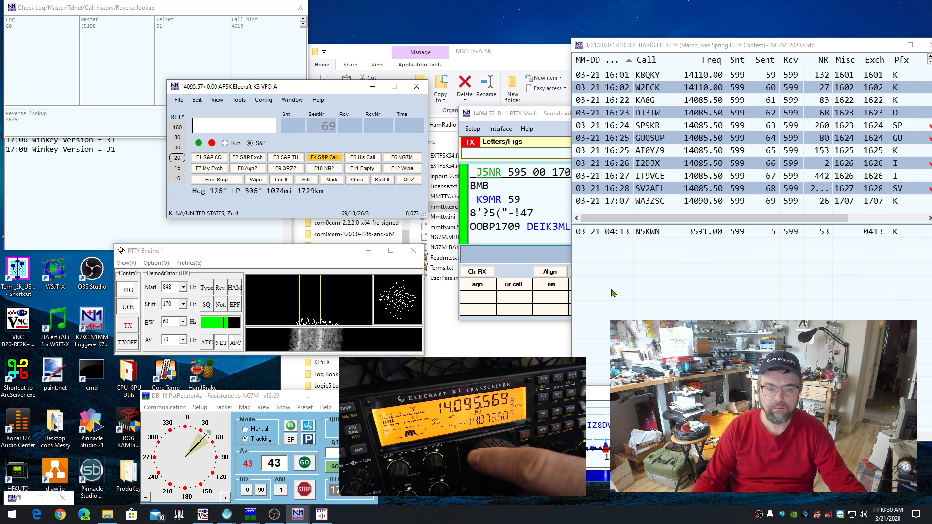
# - Bring the DI-1 RTTY window to the front and try to work K9NR by entering the callsign and sending the call
pyautogui.click(510, 114)
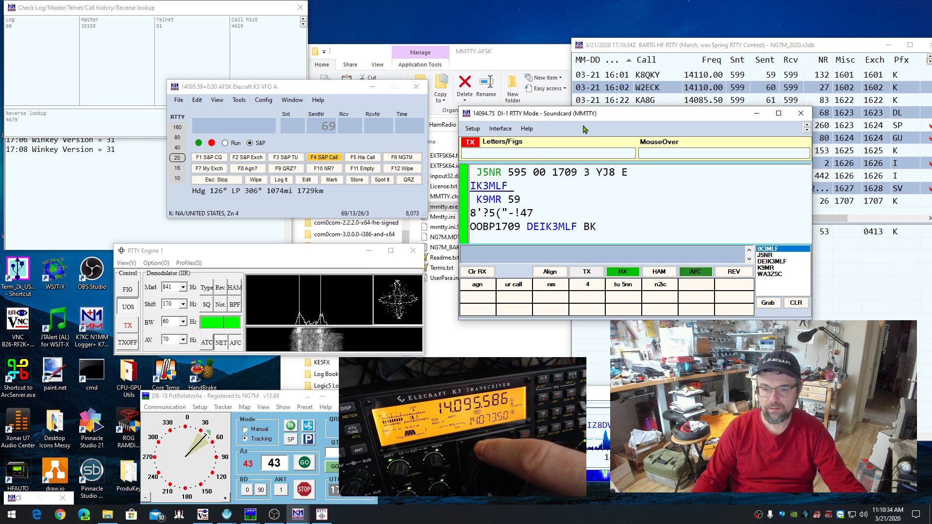
pyautogui.click(259, 126)
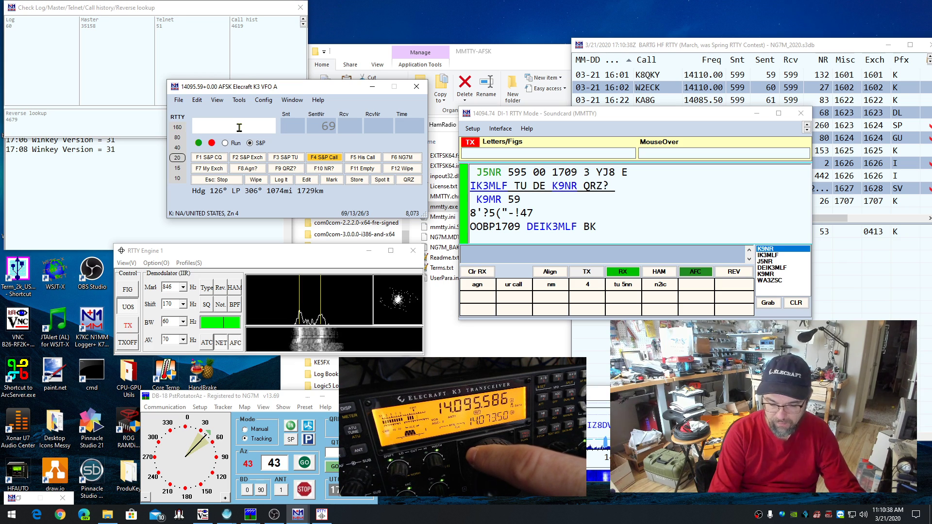
pyautogui.write('K9NR')
pyautogui.press('Return')
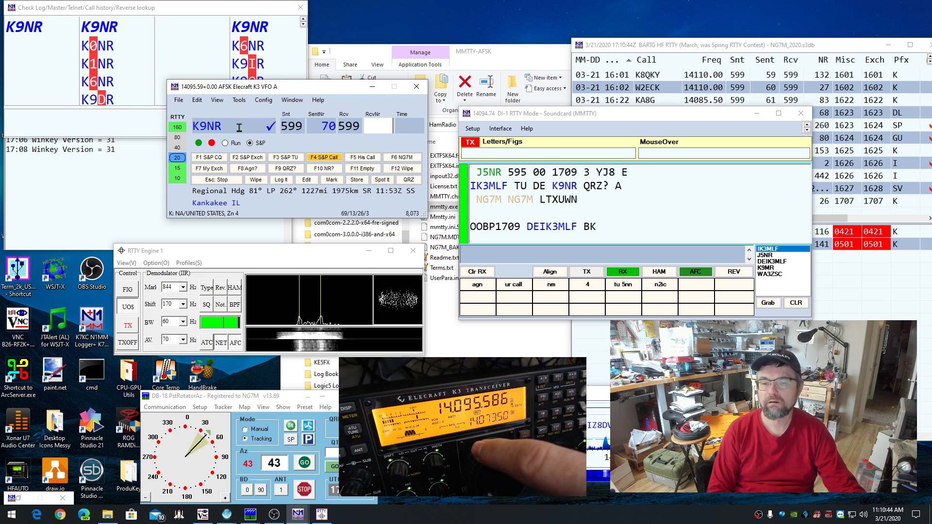
pyautogui.click(239, 127)
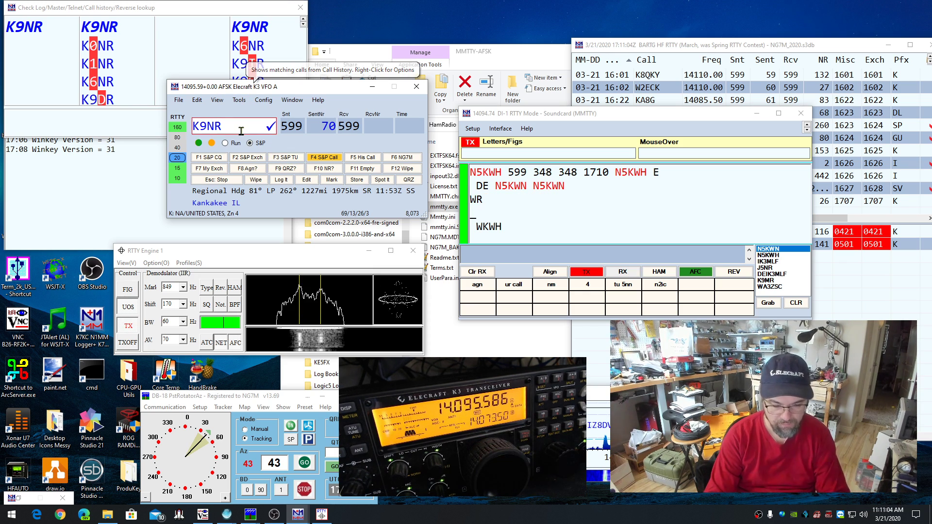
pyautogui.press('Return')
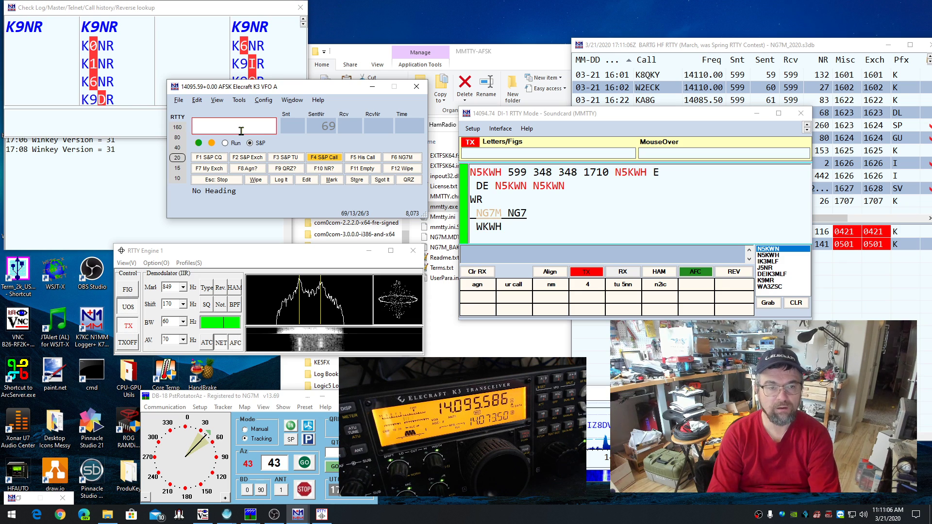
# - Enter N5KWN as the callsign to work and turn the antenna to an azimuth of 92 degrees
pyautogui.write('N')
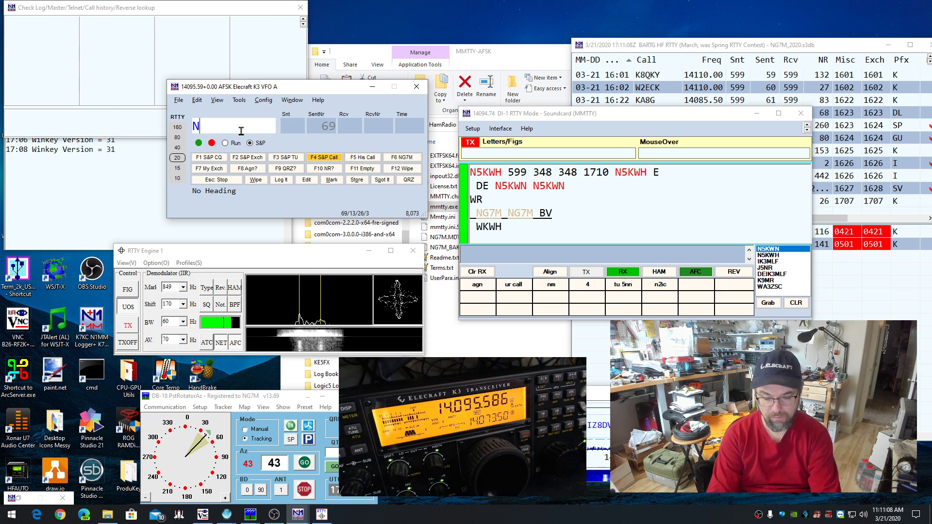
pyautogui.write('5KWN')
pyautogui.press('space')
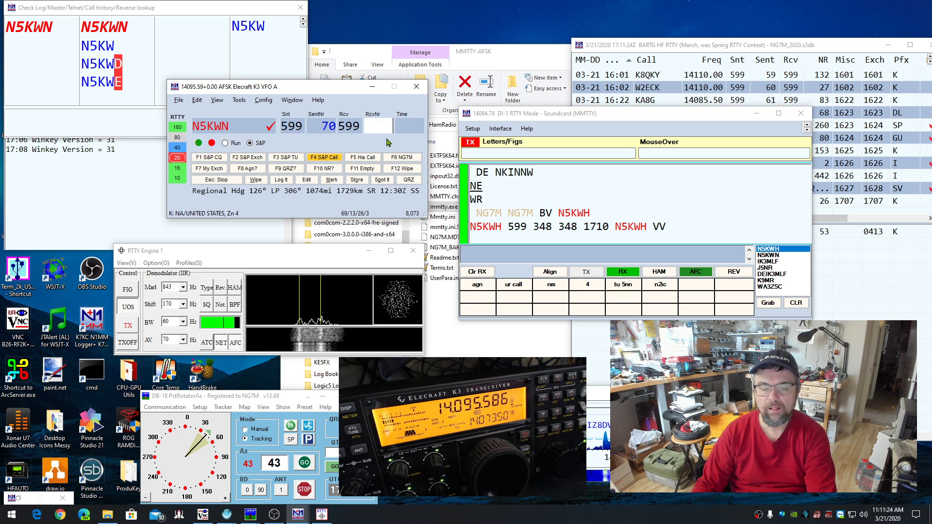
pyautogui.click(211, 460)
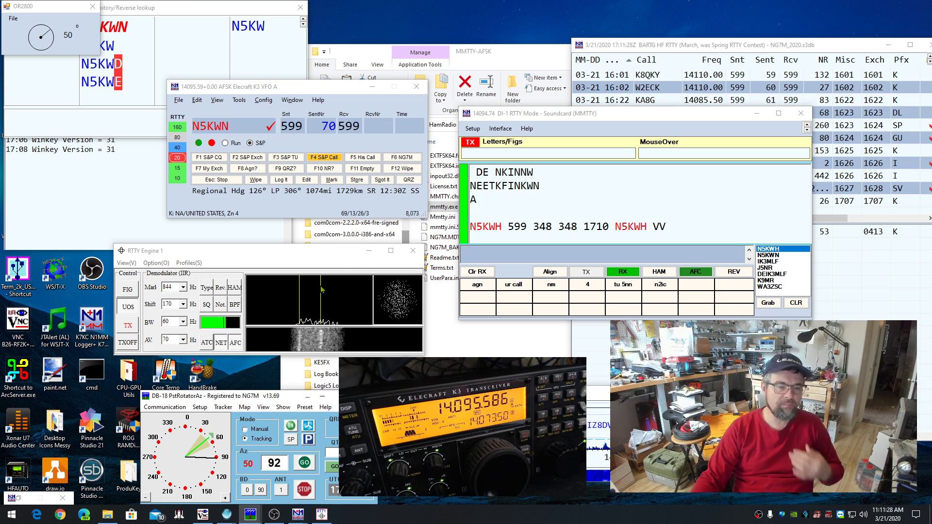
# - Review the MMTTY setup pages from Demodulator through TX and Misc to SoundCard, and close the setup
pyautogui.click(157, 263)
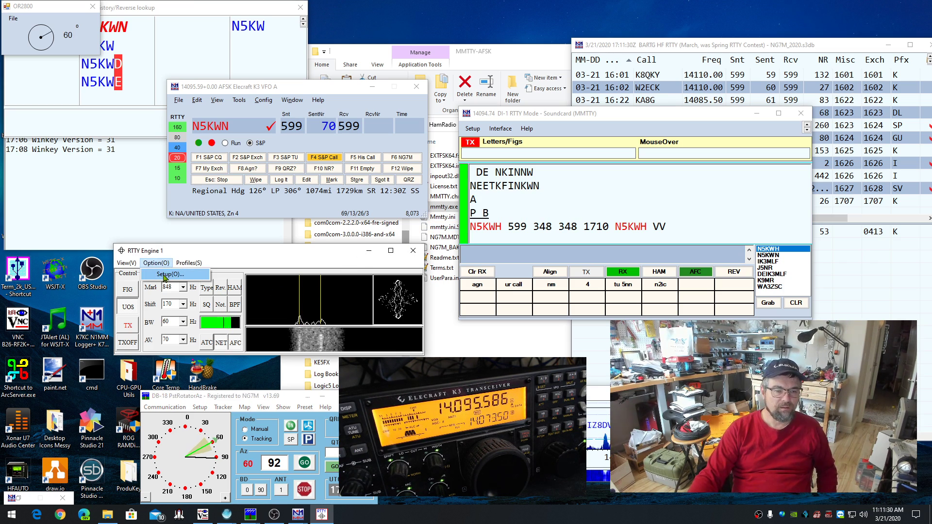
pyautogui.click(165, 277)
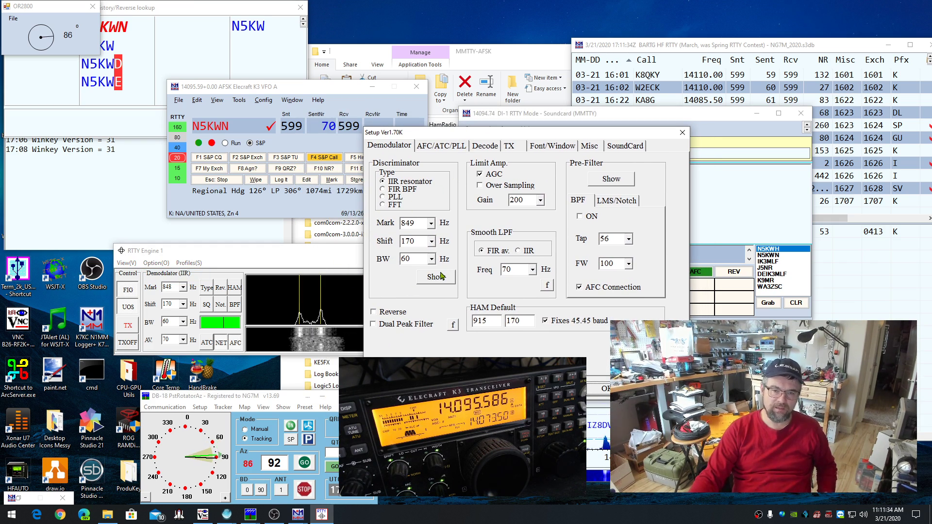
pyautogui.click(392, 146)
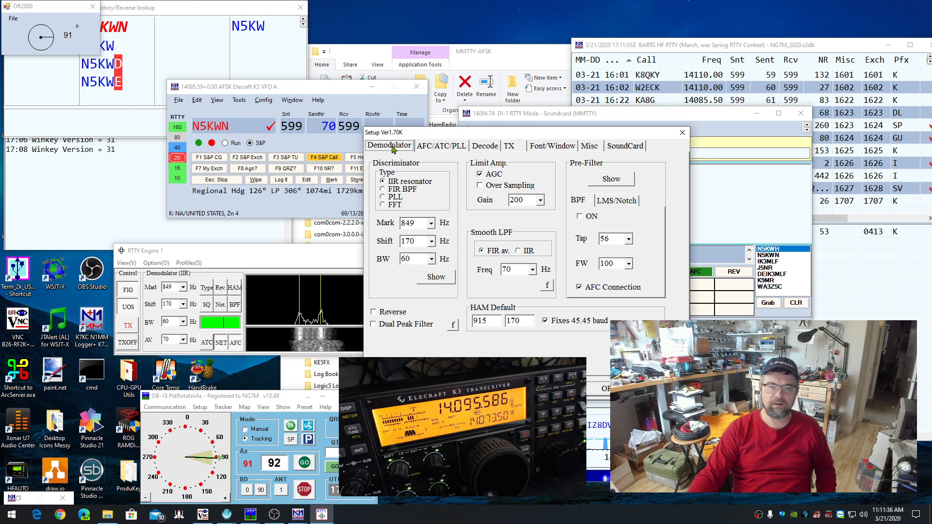
pyautogui.click(447, 146)
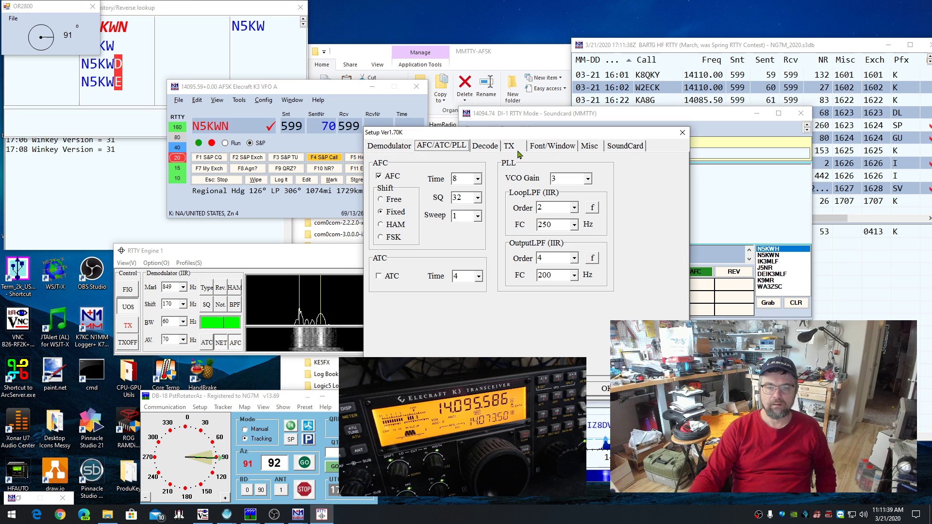
pyautogui.click(485, 147)
pyautogui.click(509, 148)
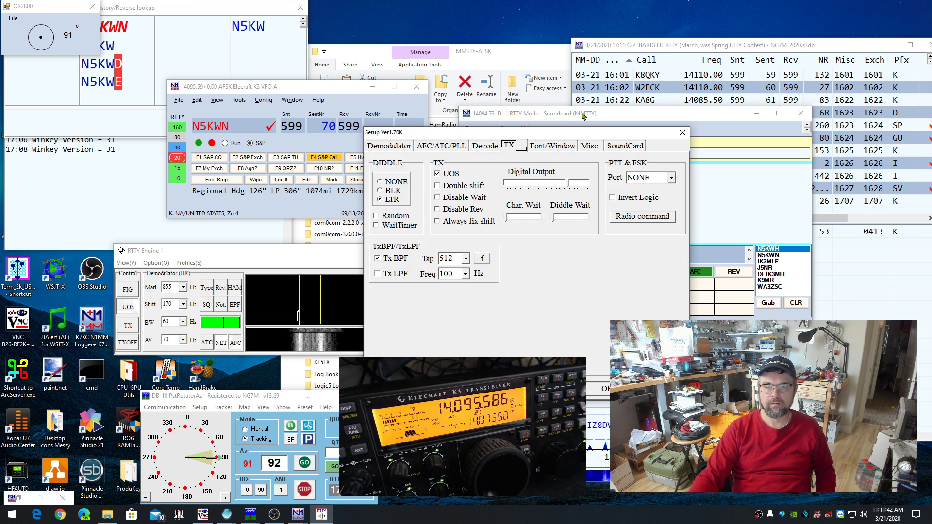
pyautogui.click(558, 147)
pyautogui.click(590, 148)
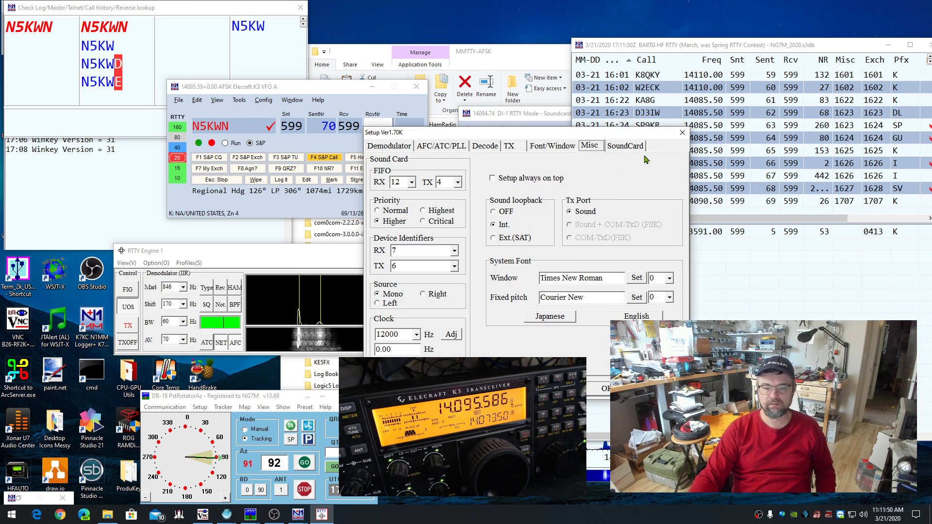
pyautogui.click(625, 146)
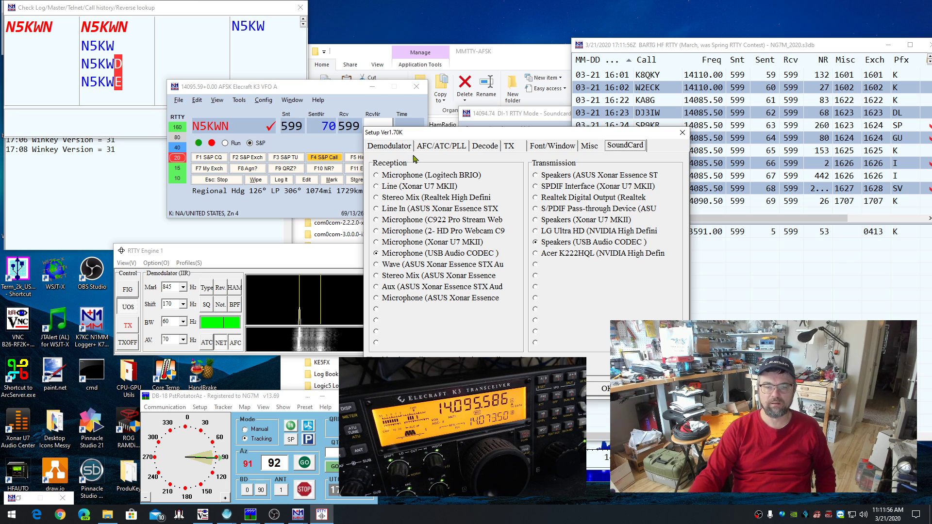
pyautogui.click(613, 389)
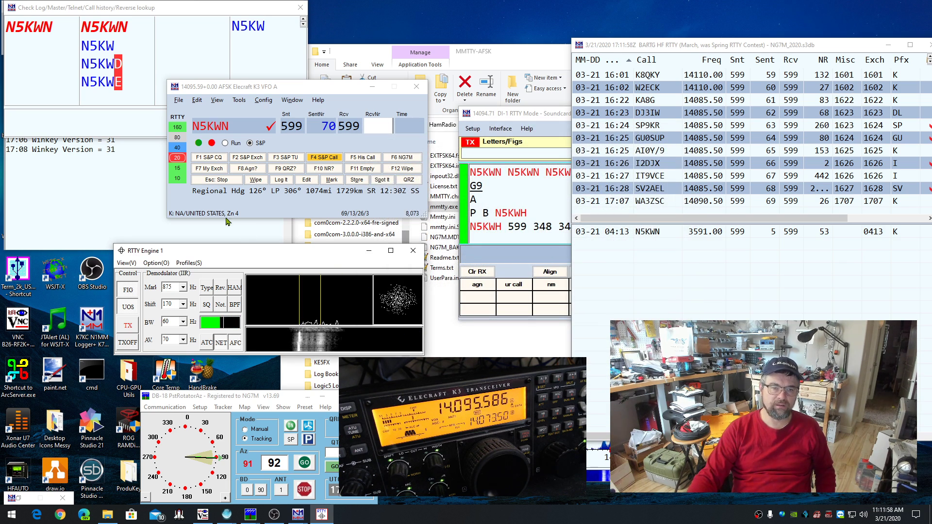
# - Reopen the MMTTY setup, recheck the AFC/ATC/PLL, TX, Font/Window and SoundCard pages, and close it without changes
pyautogui.click(292, 101)
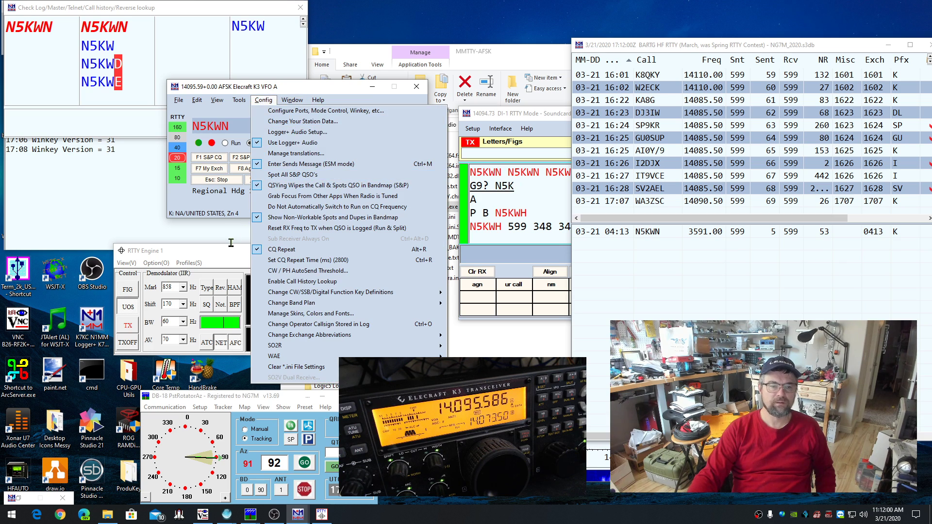
pyautogui.click(187, 259)
pyautogui.click(155, 263)
pyautogui.click(171, 275)
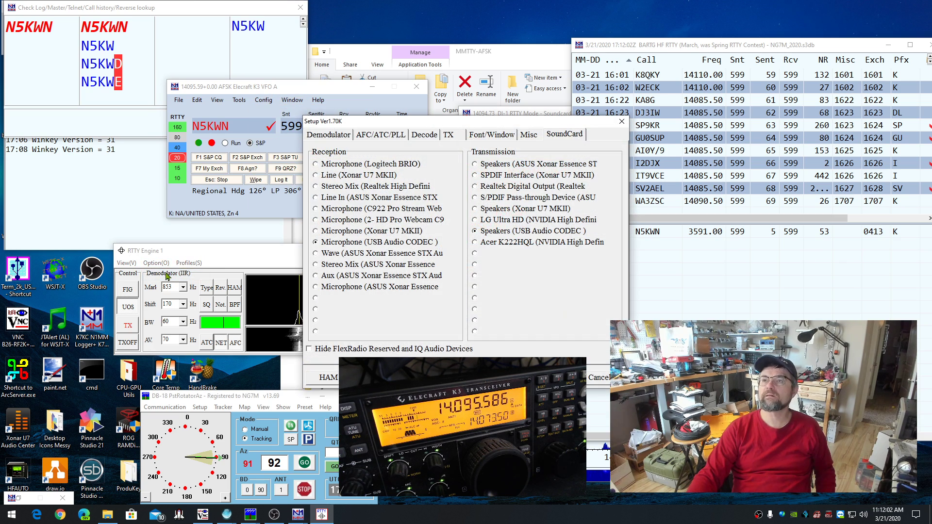
pyautogui.click(379, 138)
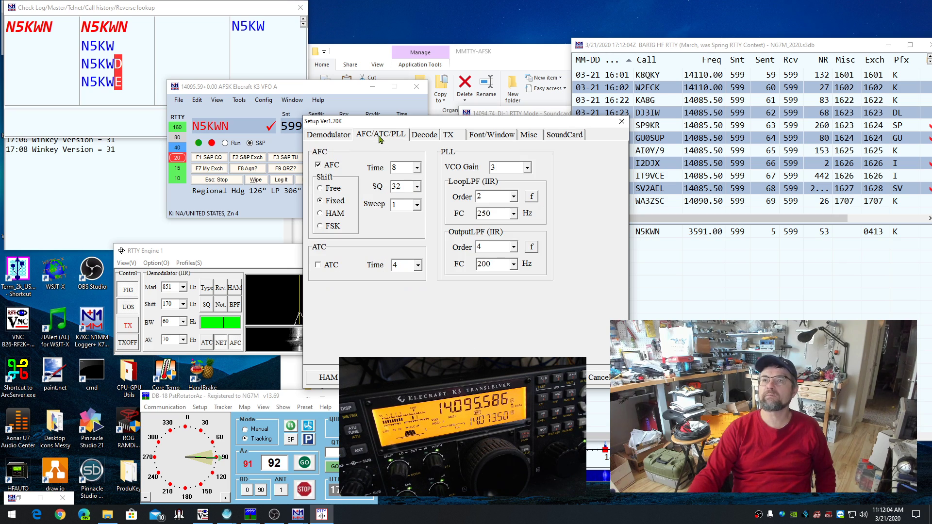
pyautogui.click(435, 137)
pyautogui.click(448, 136)
pyautogui.click(529, 136)
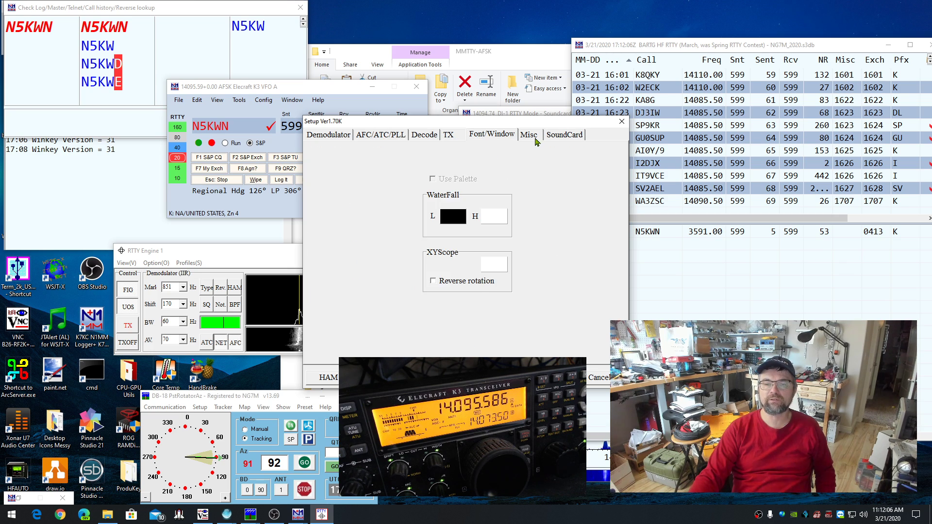
pyautogui.click(563, 136)
pyautogui.click(598, 378)
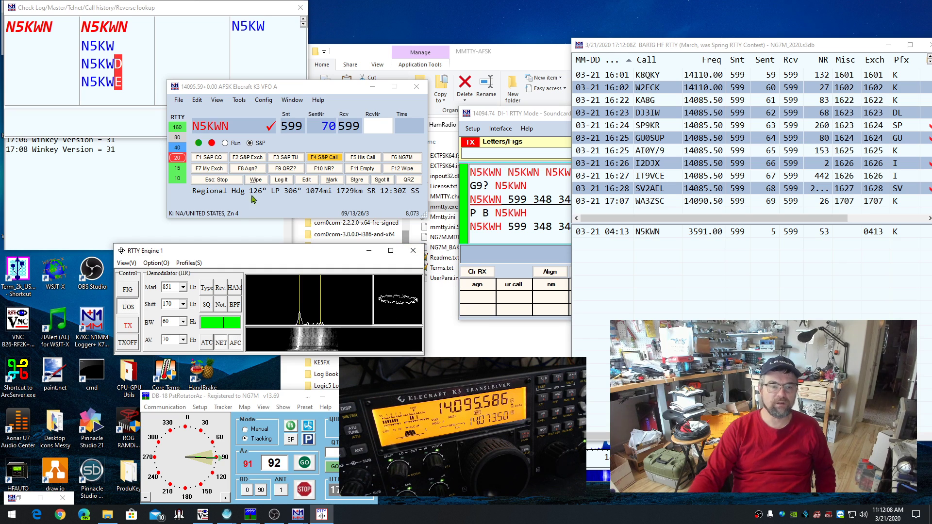
# - Open the logger's Configurer, move its window clear of the entry window, and review the Hardware, Function Keys and Digital Modes settings
pyautogui.click(255, 102)
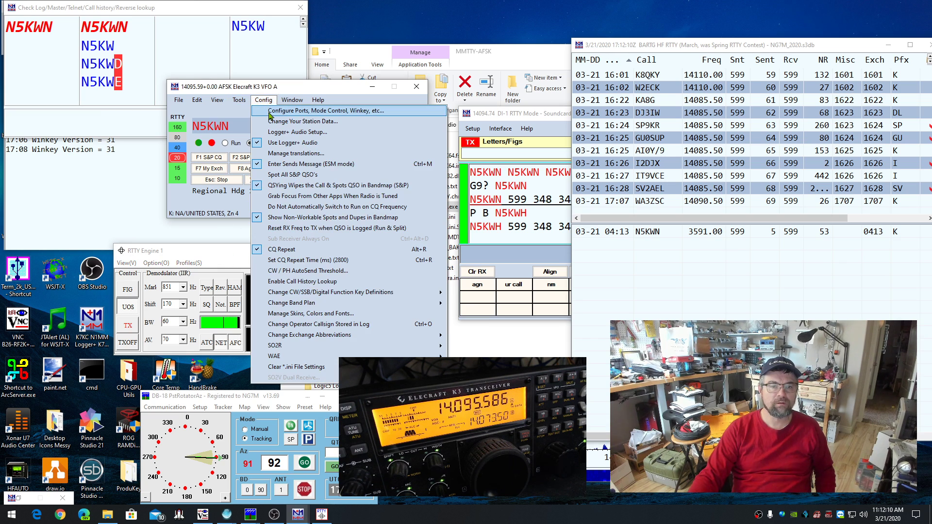
pyautogui.click(269, 112)
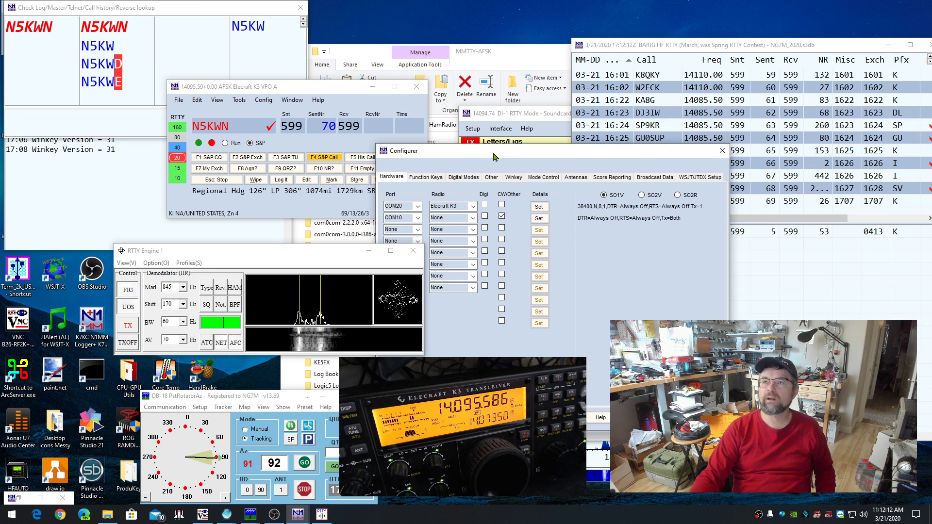
pyautogui.moveTo(547, 88); pyautogui.dragTo(613, 51)
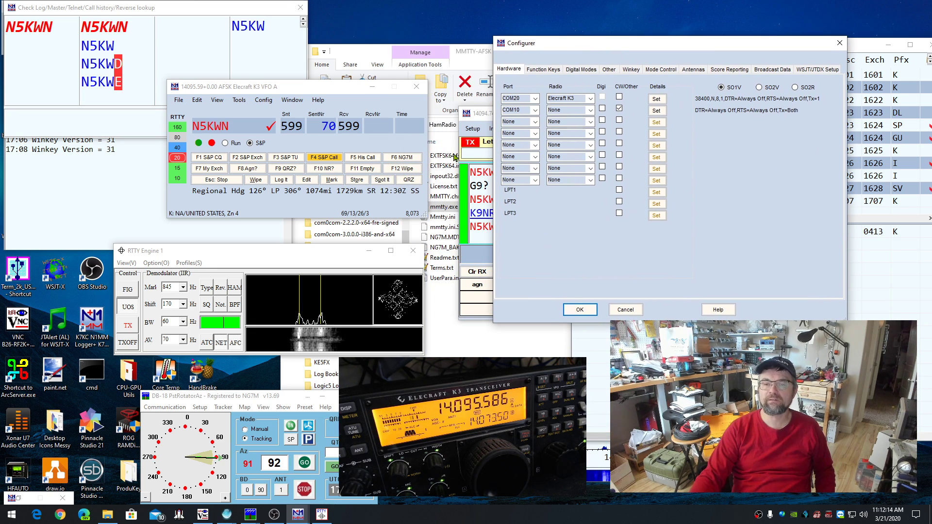
pyautogui.click(542, 70)
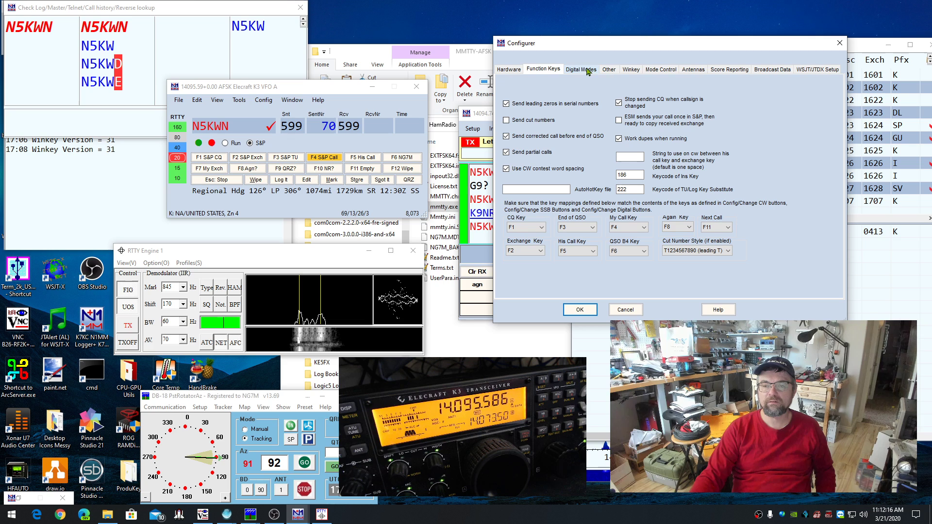
pyautogui.click(587, 72)
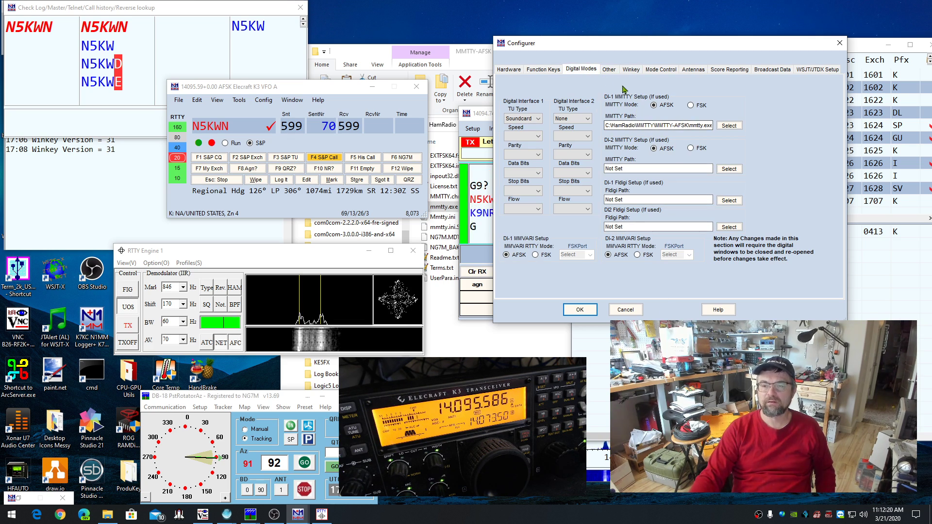
# - Review the remaining Configurer pages from Other and Winkey through Mode Control to WSJT/JTDX Setup, and close it without saving changes
pyautogui.click(610, 69)
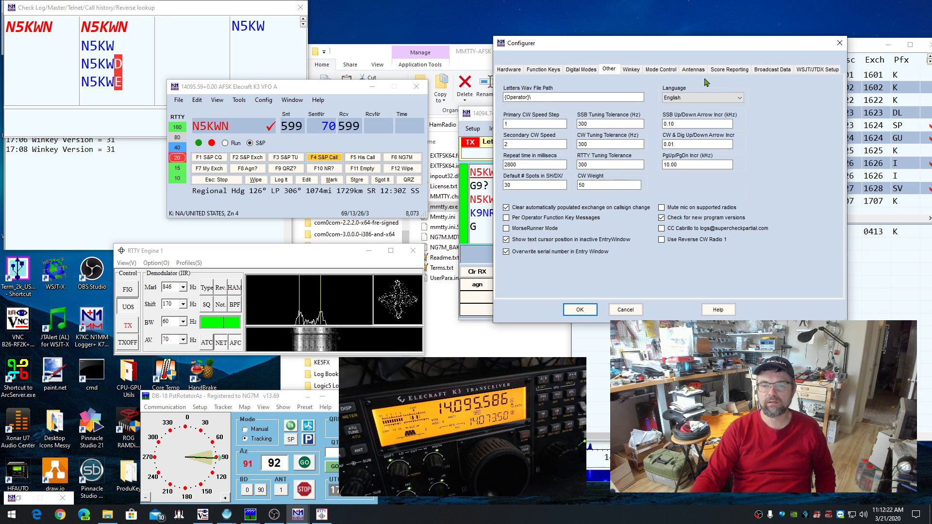
pyautogui.click(632, 70)
pyautogui.click(659, 71)
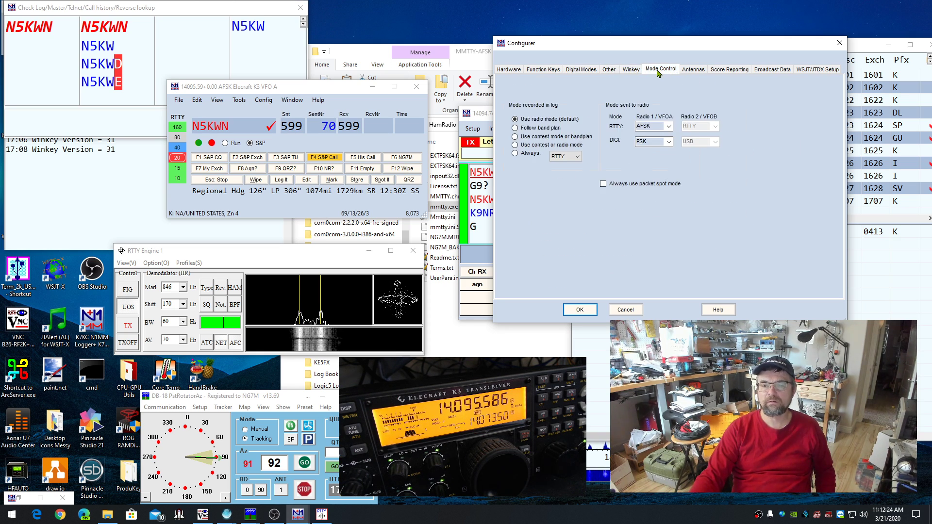
pyautogui.click(693, 70)
pyautogui.click(730, 70)
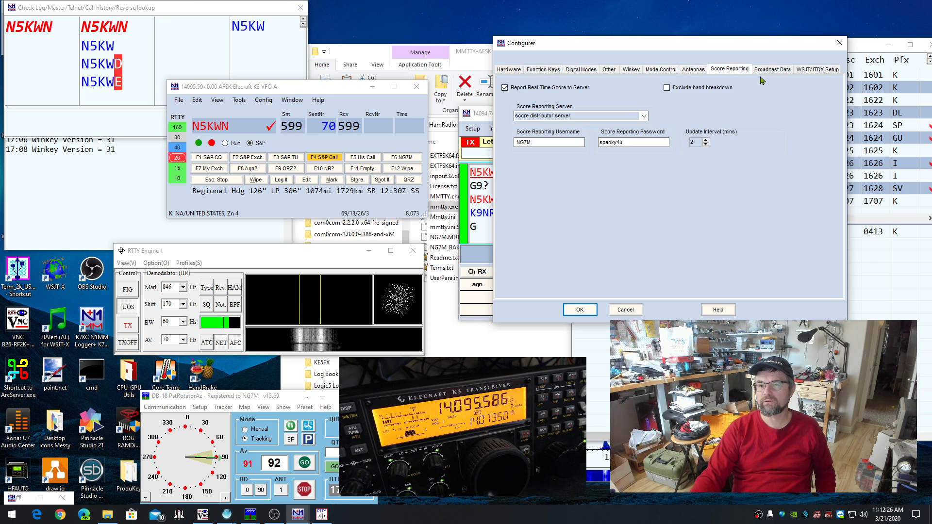
pyautogui.click(772, 70)
pyautogui.click(805, 71)
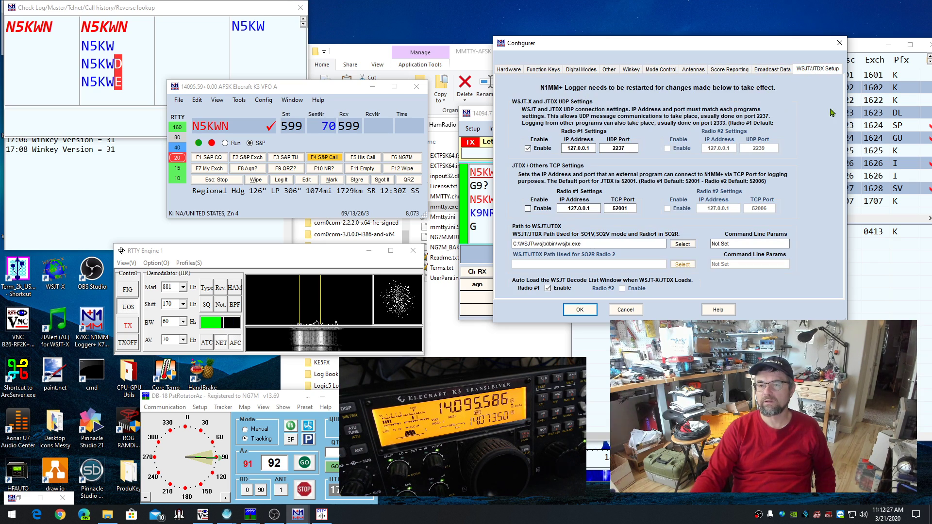
pyautogui.click(626, 311)
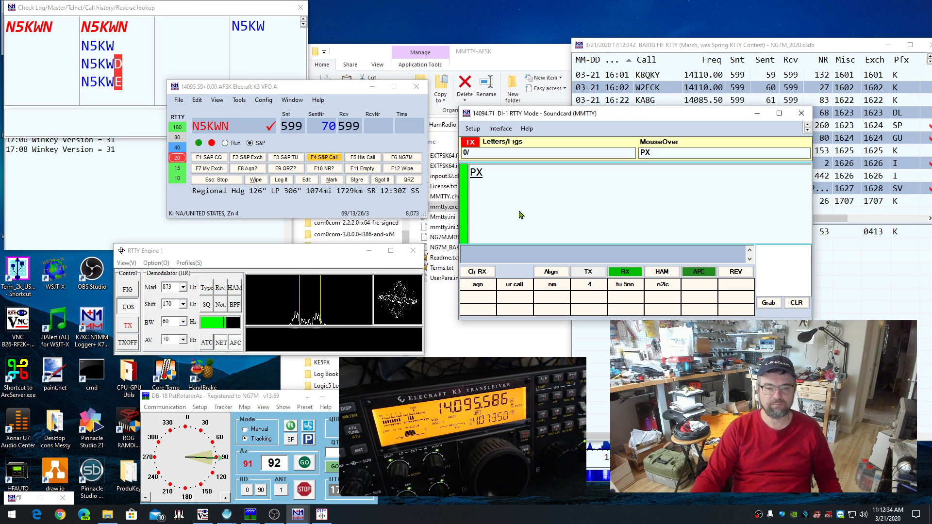
# - Return to the entry window and jump the radio from N5KWN to the VE9AA spot at 14003.70 kHz
pyautogui.click(240, 130)
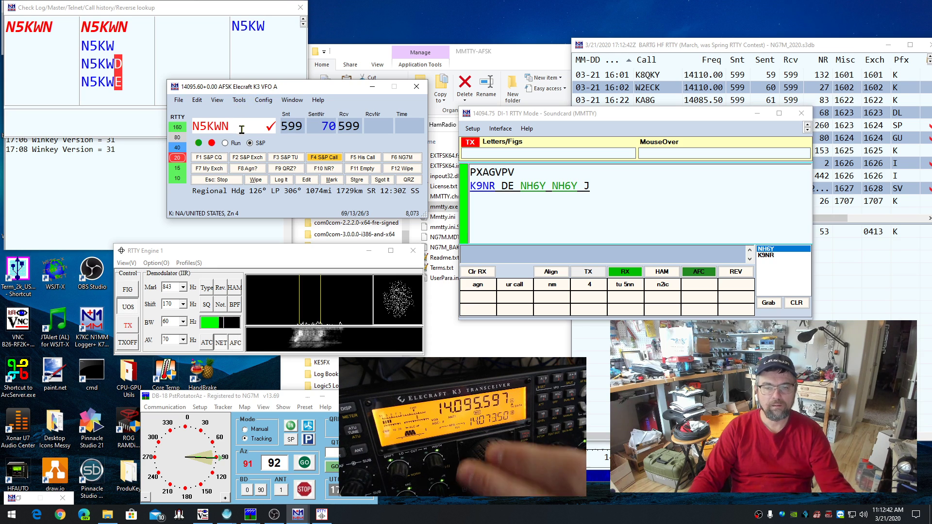
pyautogui.hotkey('ctrl', 'alt', 'Up')
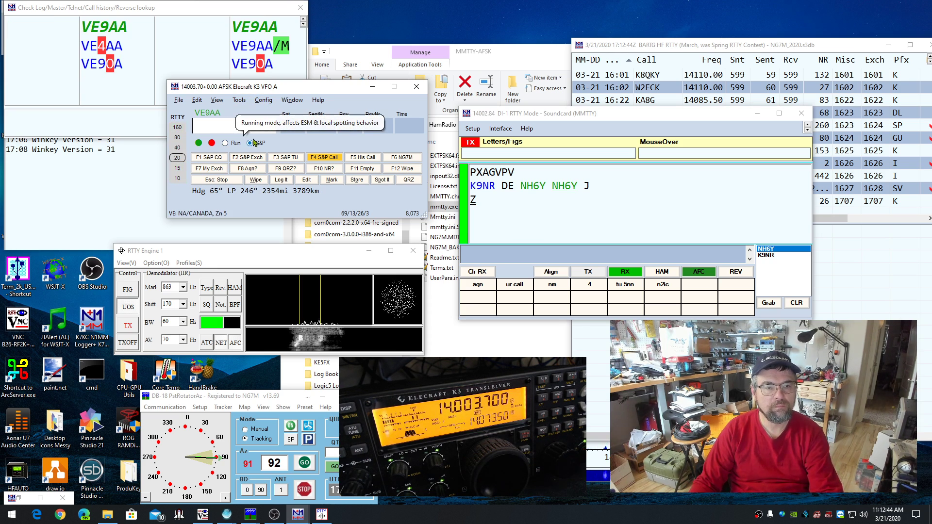